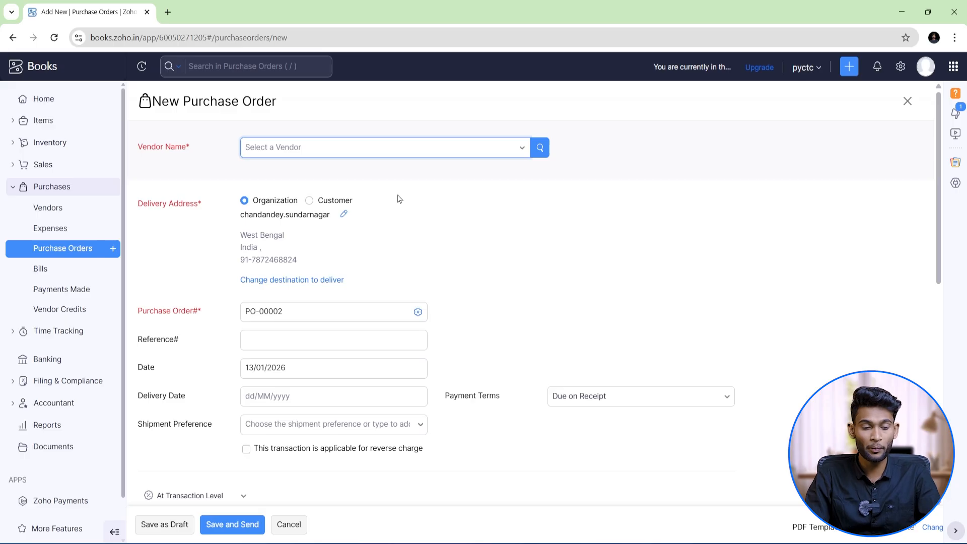
Select the existing vendor by name for the new purchase order.
left_click(347, 152)
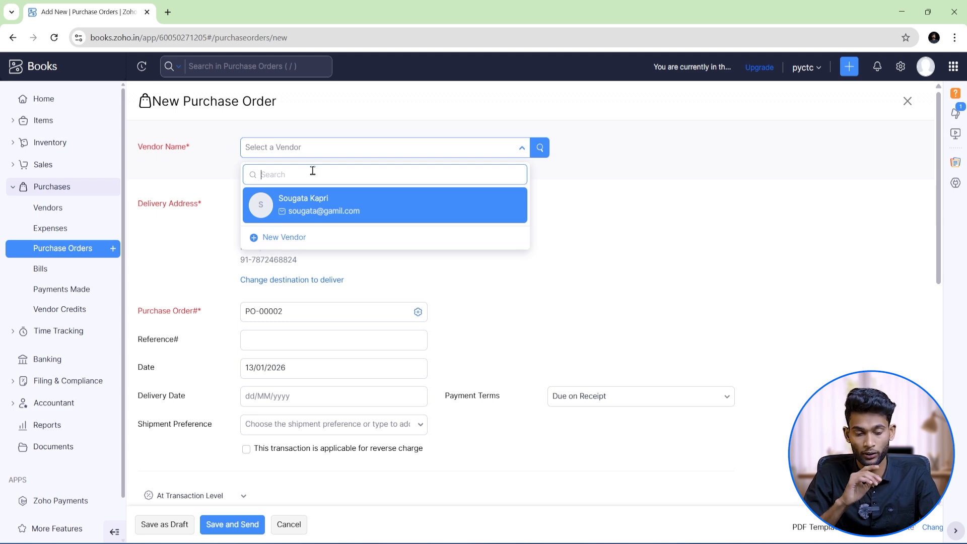
left_click(313, 205)
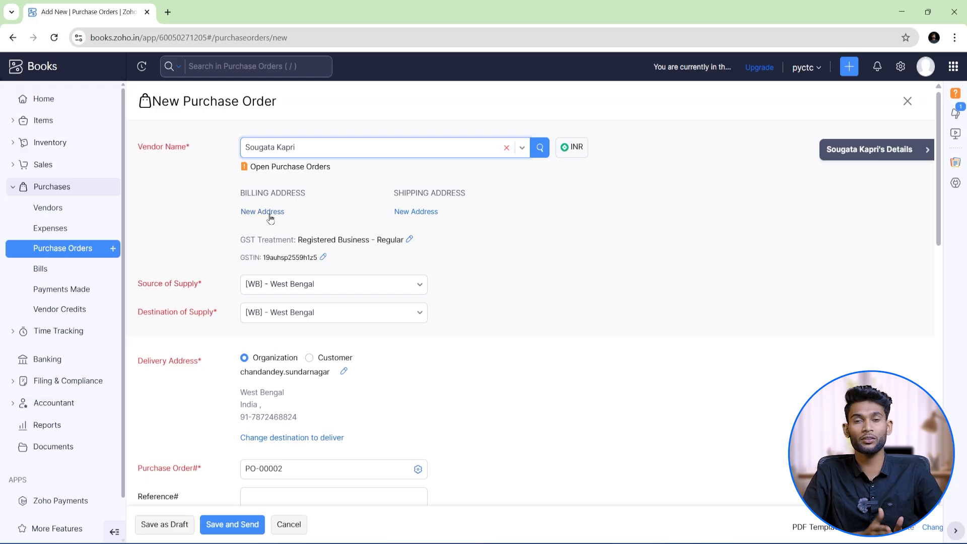
left_click(269, 215)
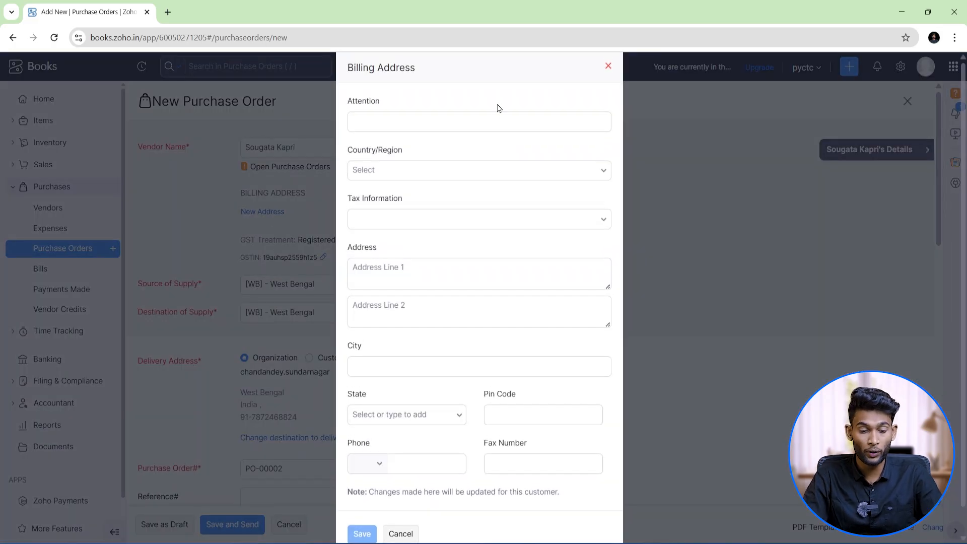
left_click(518, 415)
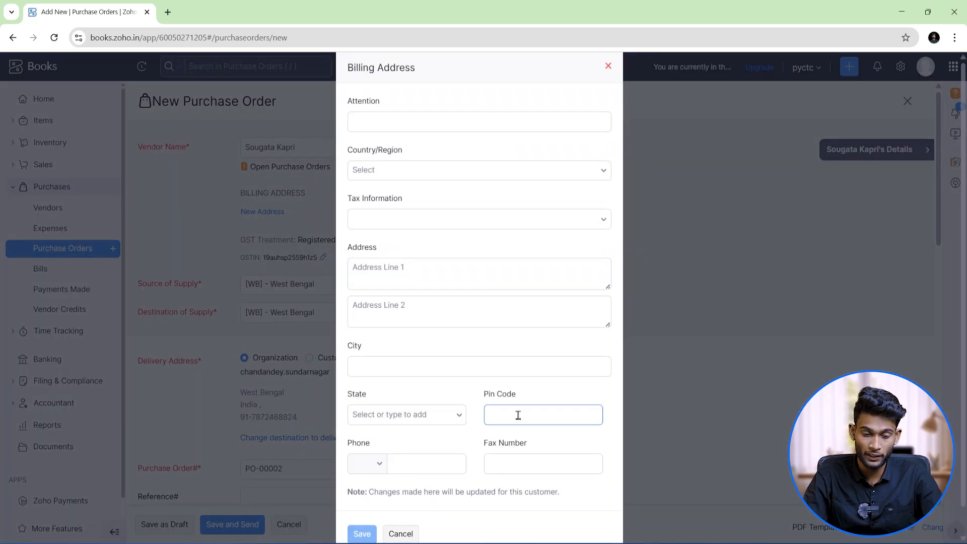
left_click(608, 66)
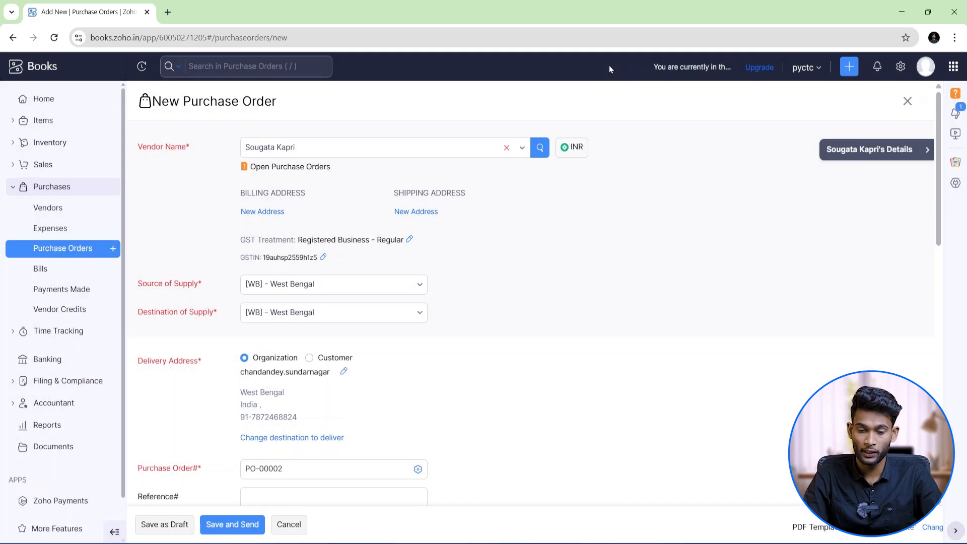
Try the Customer option for the delivery address, open its customer list, and switch back to Organization.
scroll(431, 306, "down", 2)
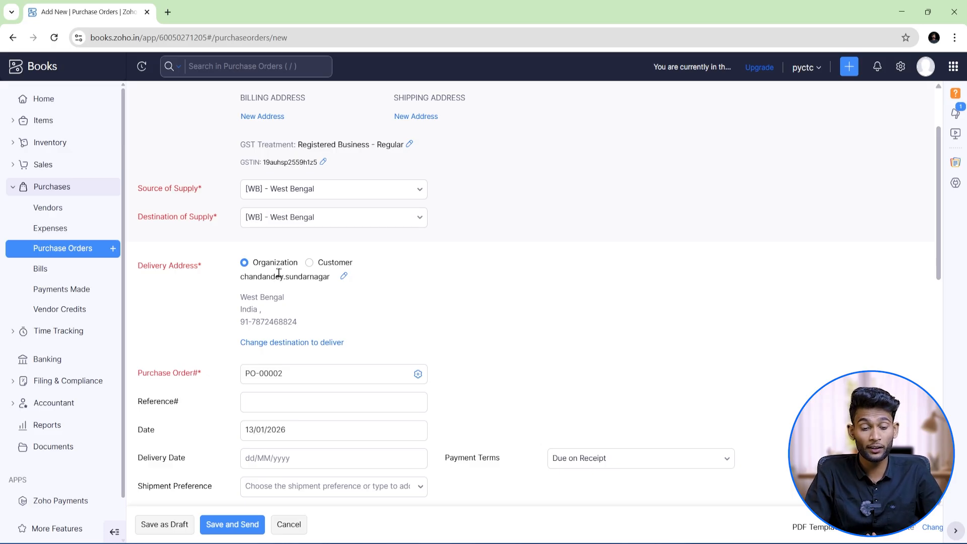
left_click(308, 263)
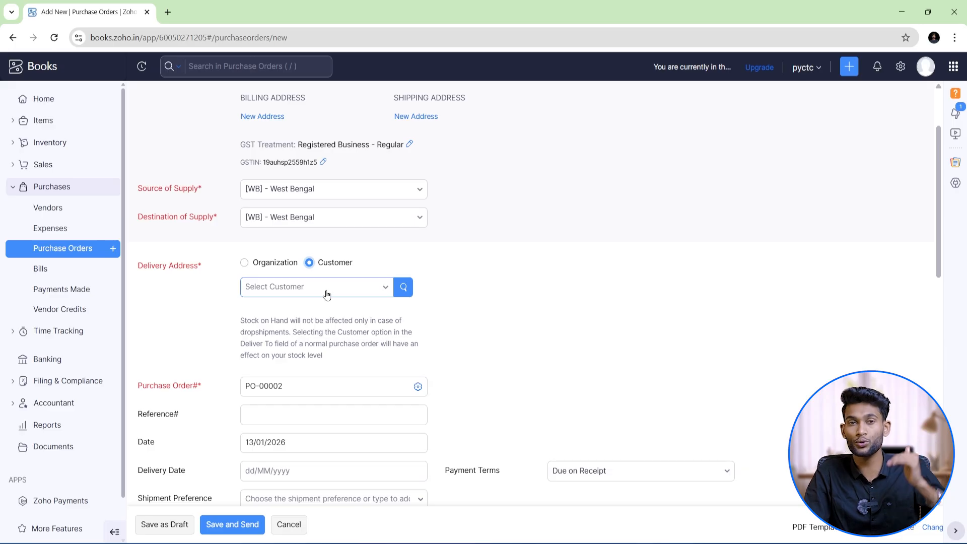
left_click(327, 295)
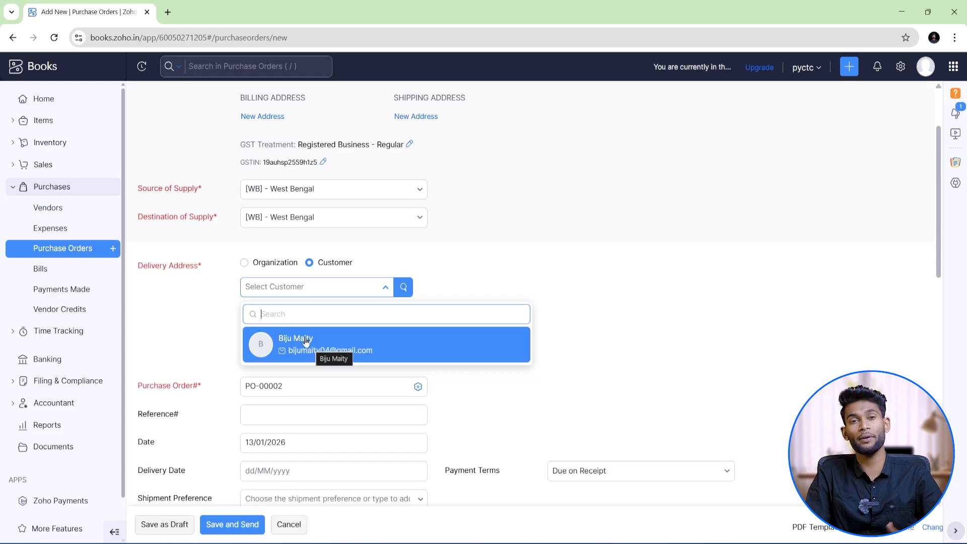
left_click(244, 263)
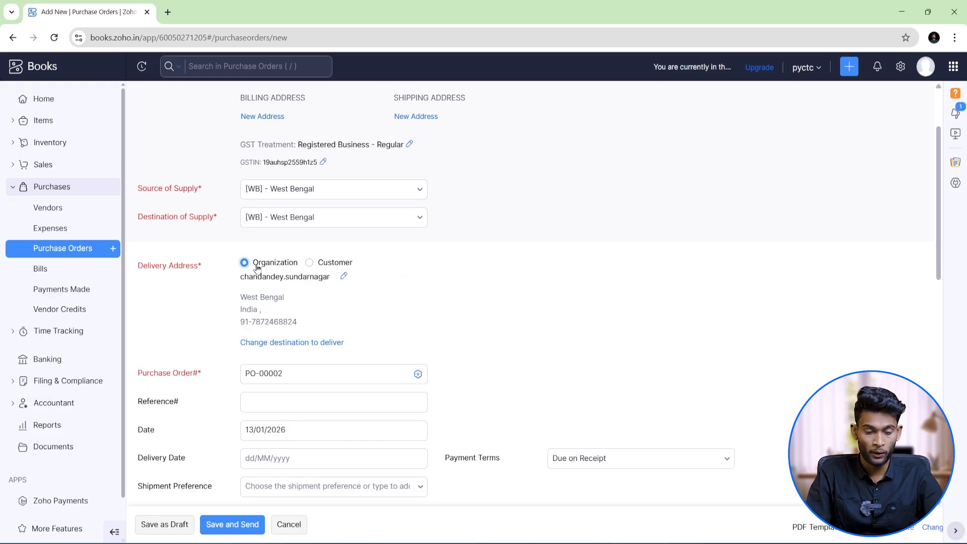
Open the purchase order numbering settings and re-enter the last digit of the next number as 2.
scroll(395, 341, "down", 1)
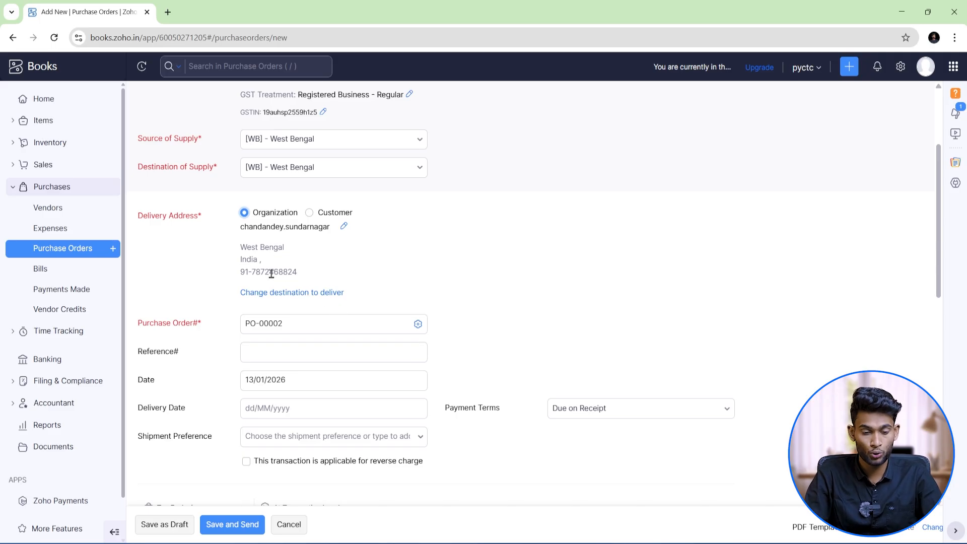
left_click(287, 327)
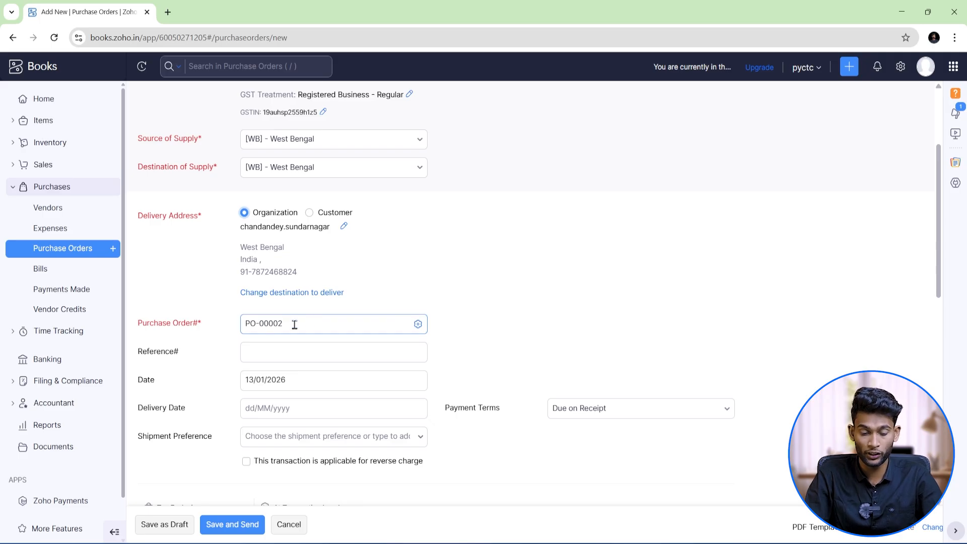
left_click(418, 326)
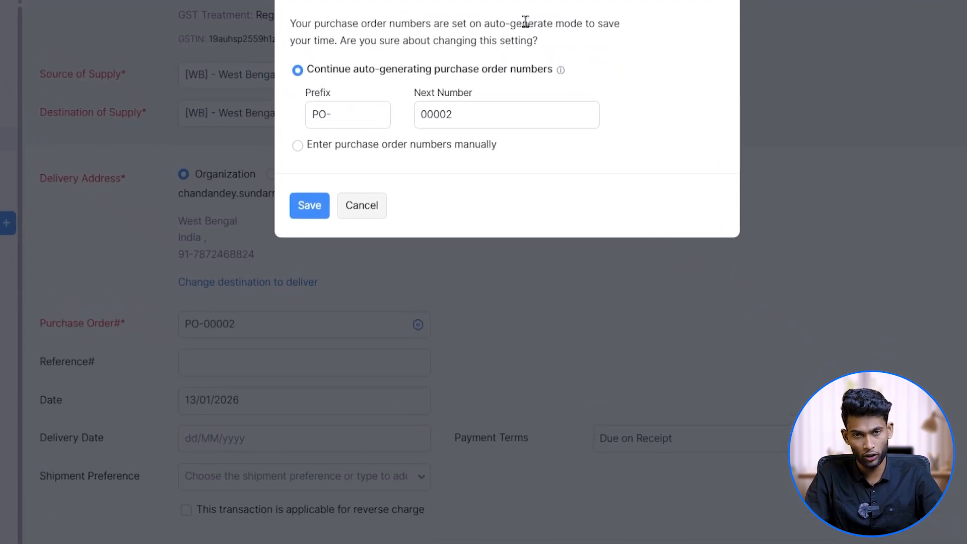
left_click(433, 126)
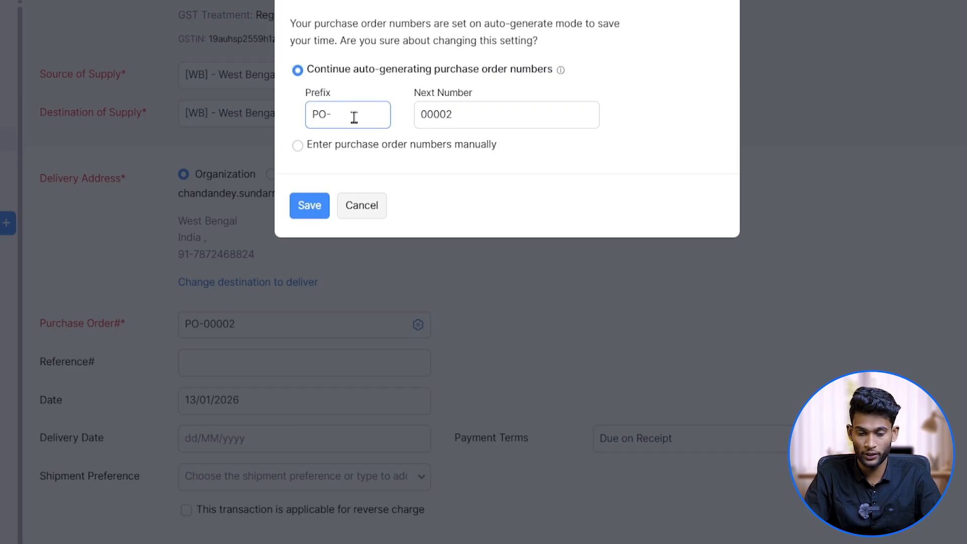
left_click(466, 116)
key("BackSpace")
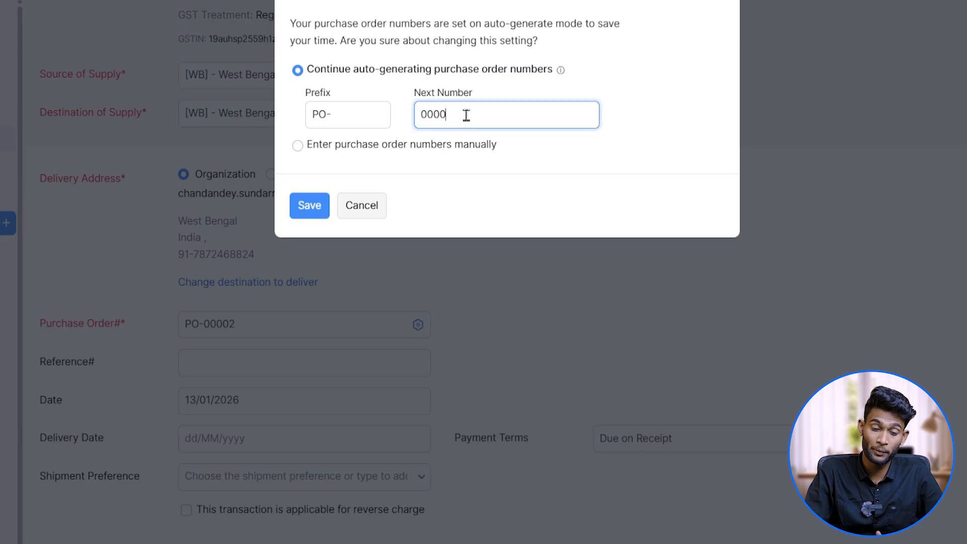
type("2")
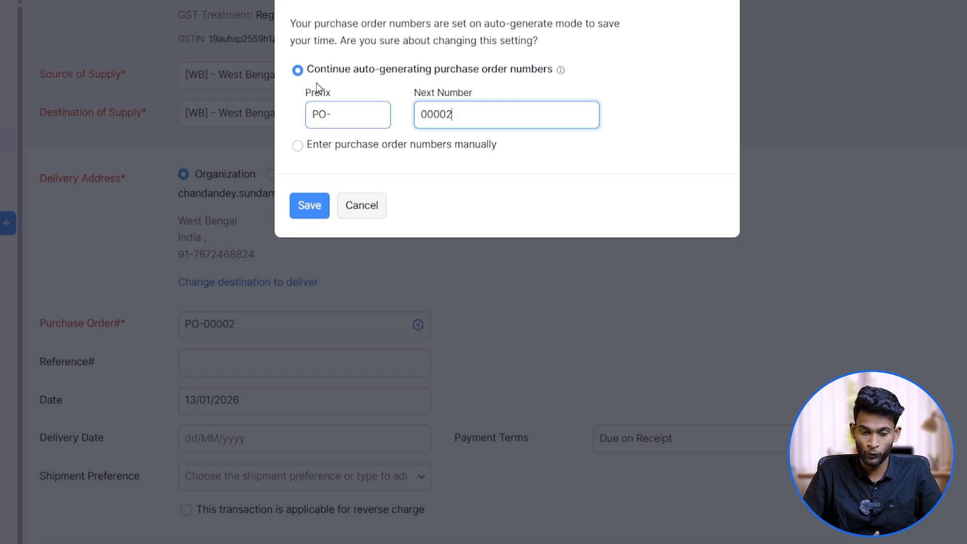
Try manual purchase order numbering, return to auto-generated numbers with the prefix PO-, and save the settings.
left_click(298, 146)
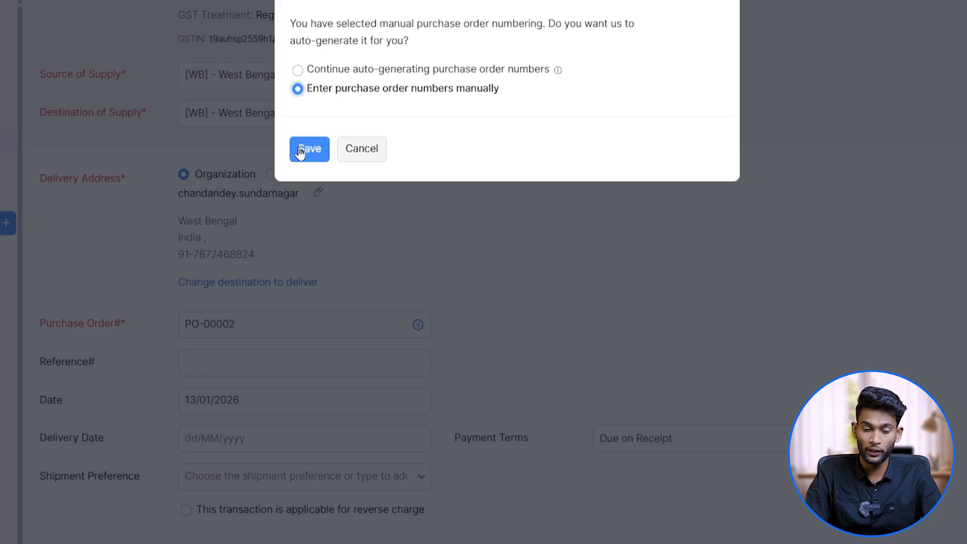
left_click(298, 70)
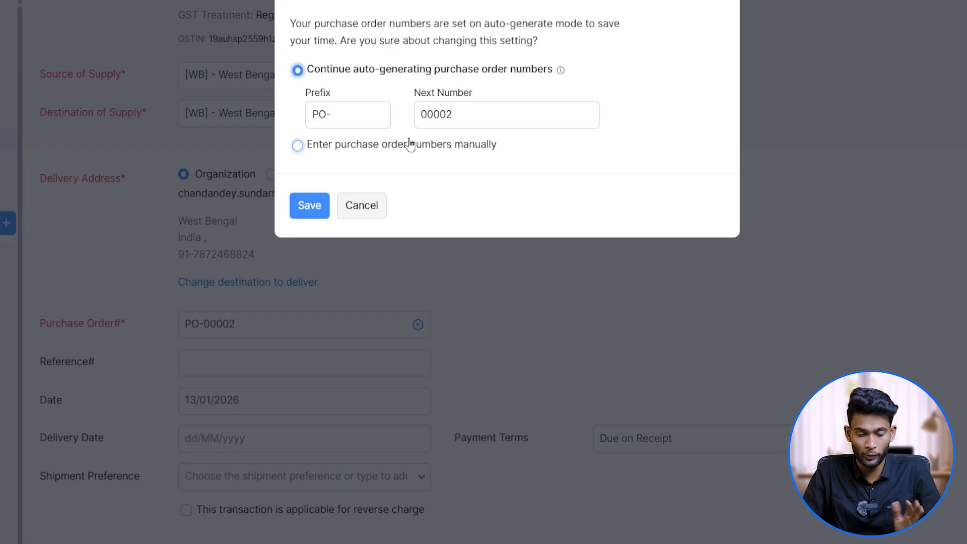
left_click(319, 205)
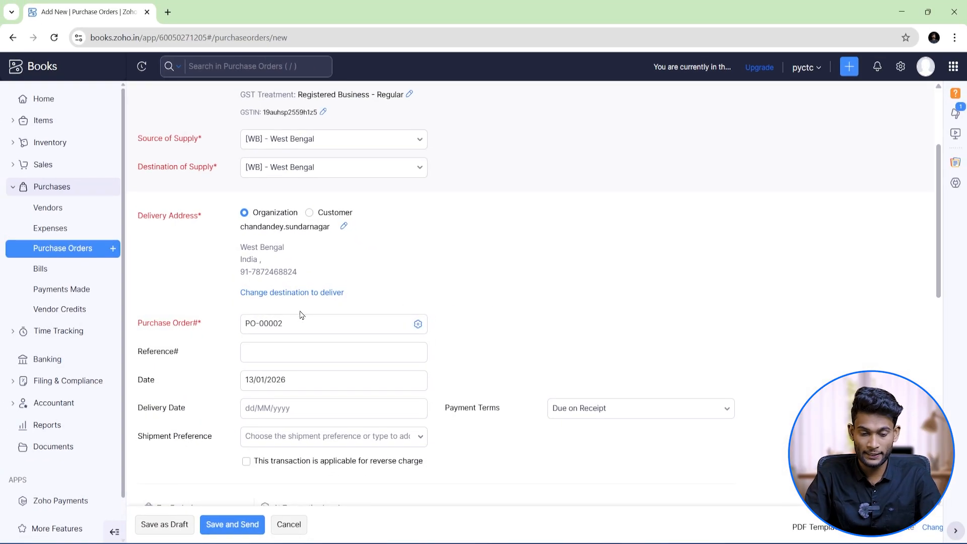
Set the purchase order's date to 13/01/2026 and its delivery date to 18/01/2026.
scroll(348, 321, "down", 1)
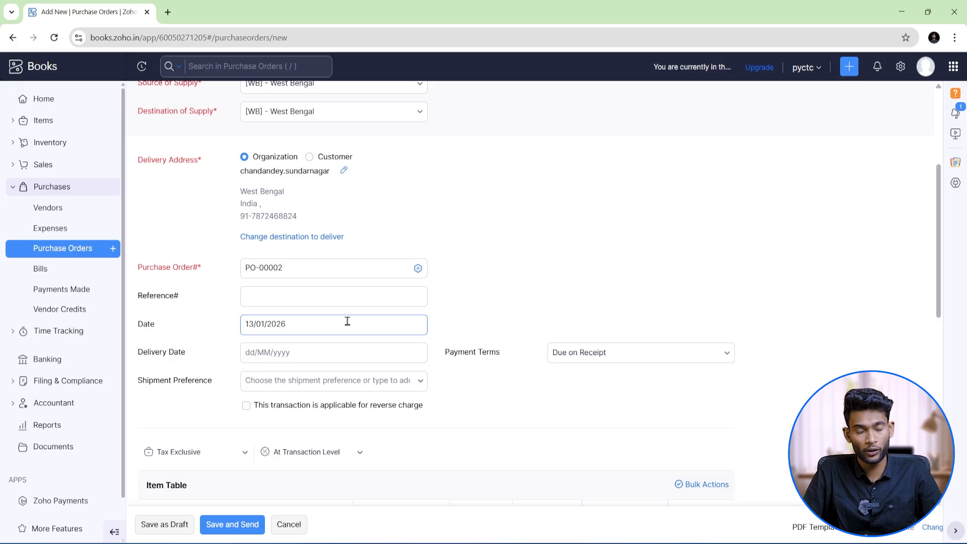
left_click(296, 300)
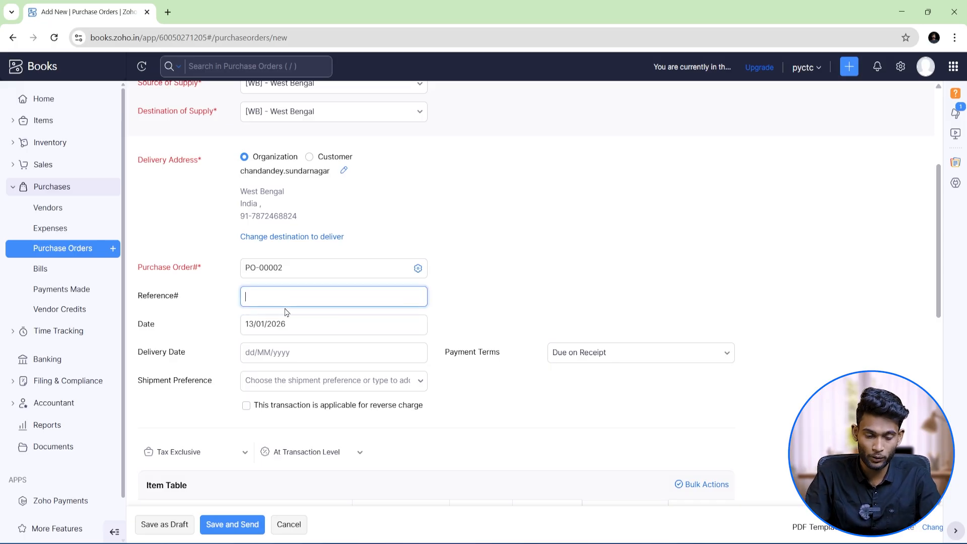
left_click(286, 318)
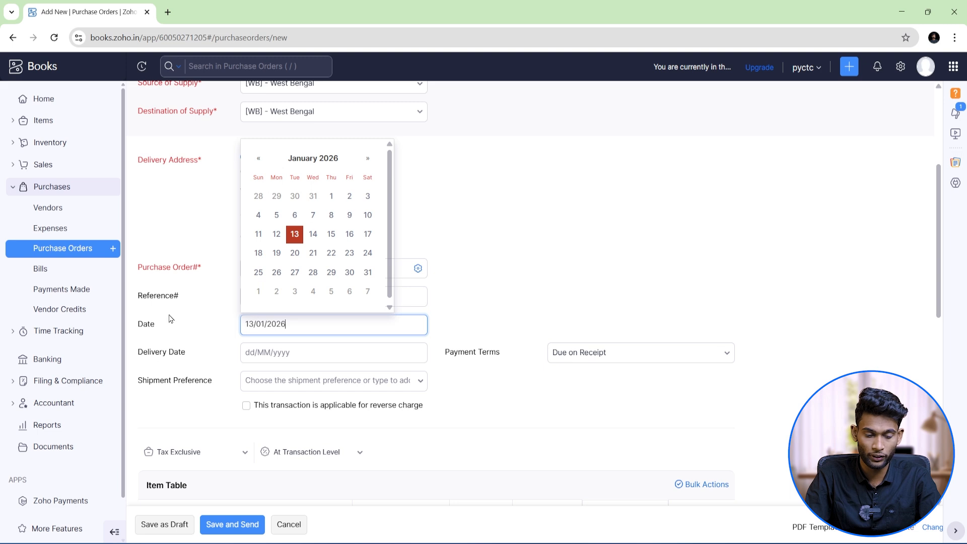
left_click(301, 235)
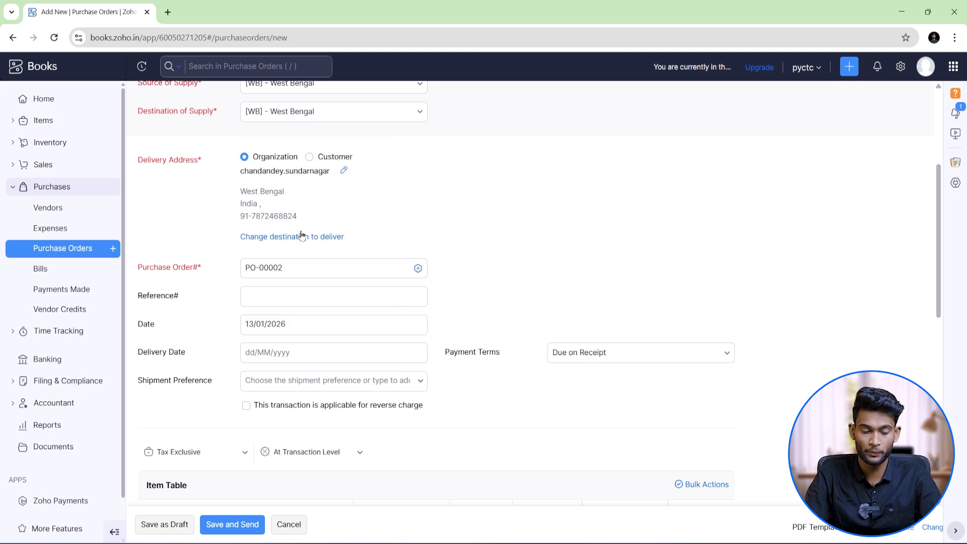
left_click(316, 352)
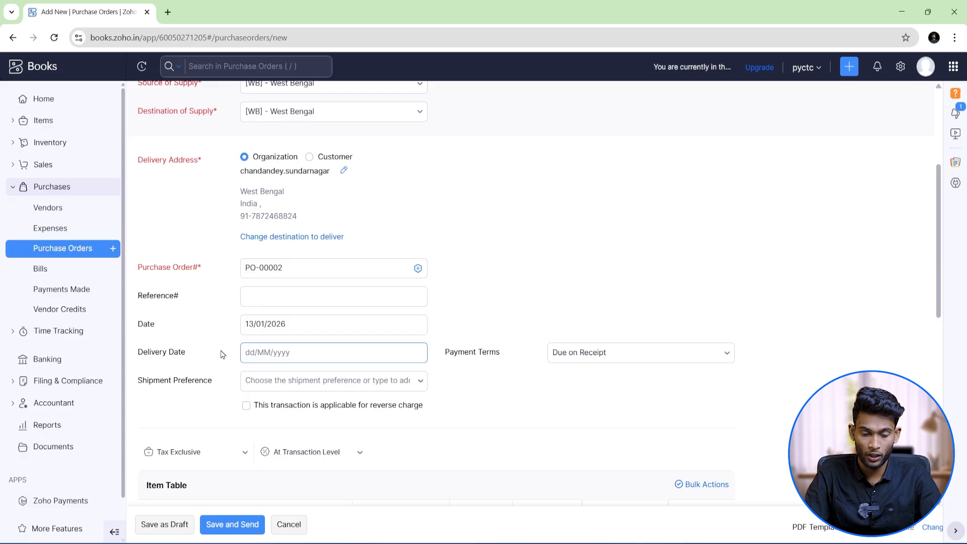
left_click(258, 352)
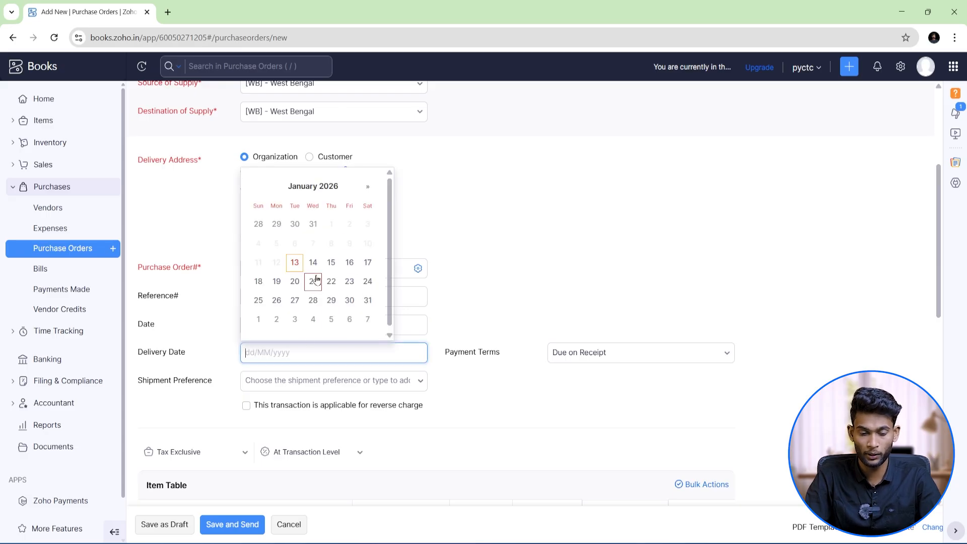
left_click(258, 282)
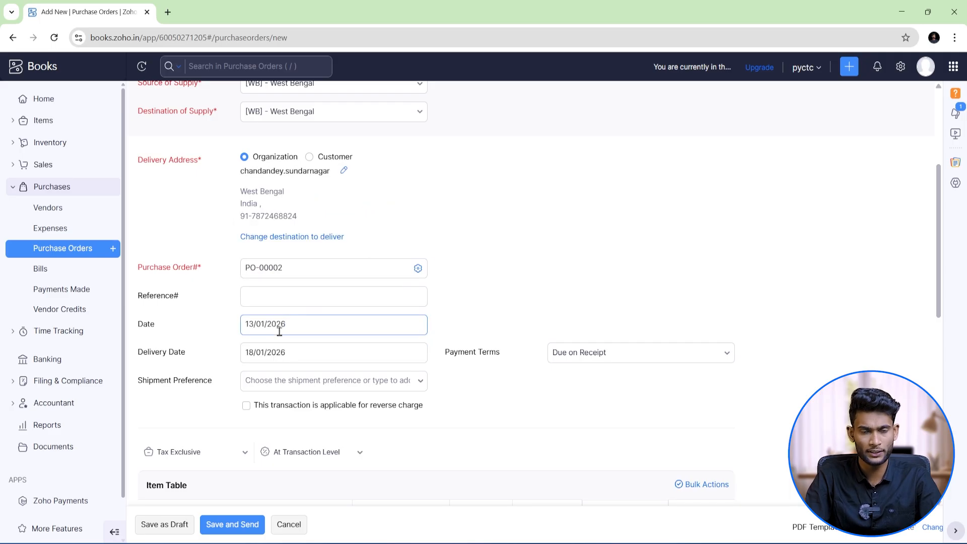
Choose Due on Receipt as the purchase order's payment terms.
scroll(327, 349, "down", 1)
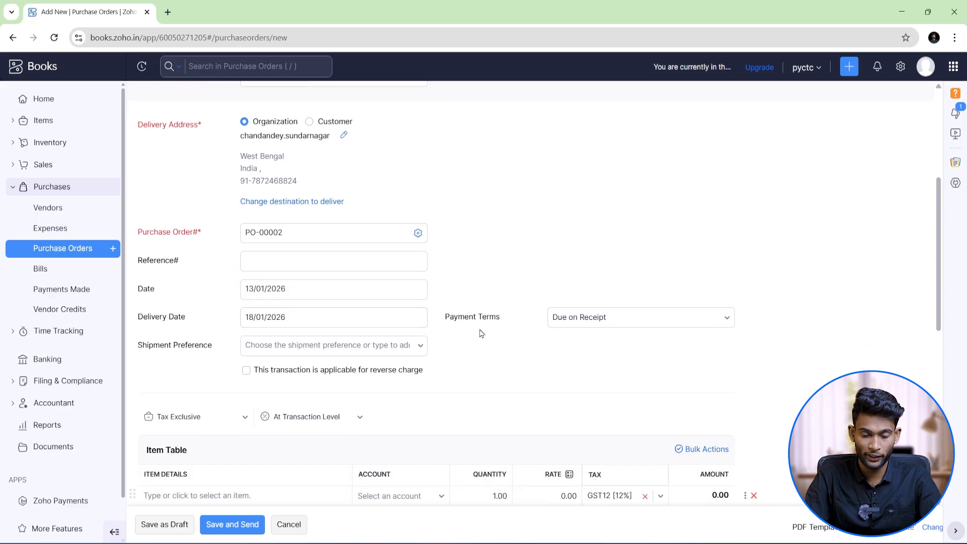
left_click(653, 323)
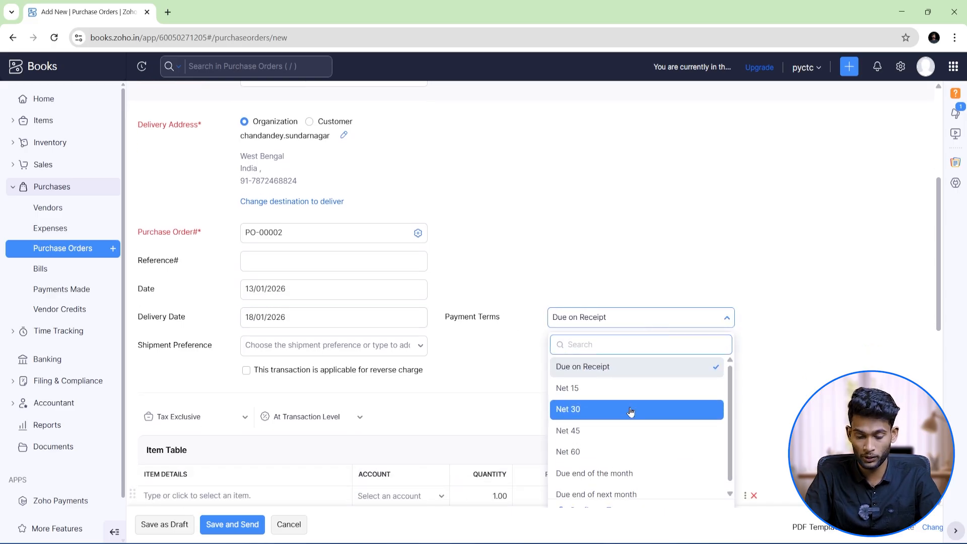
left_click(618, 378)
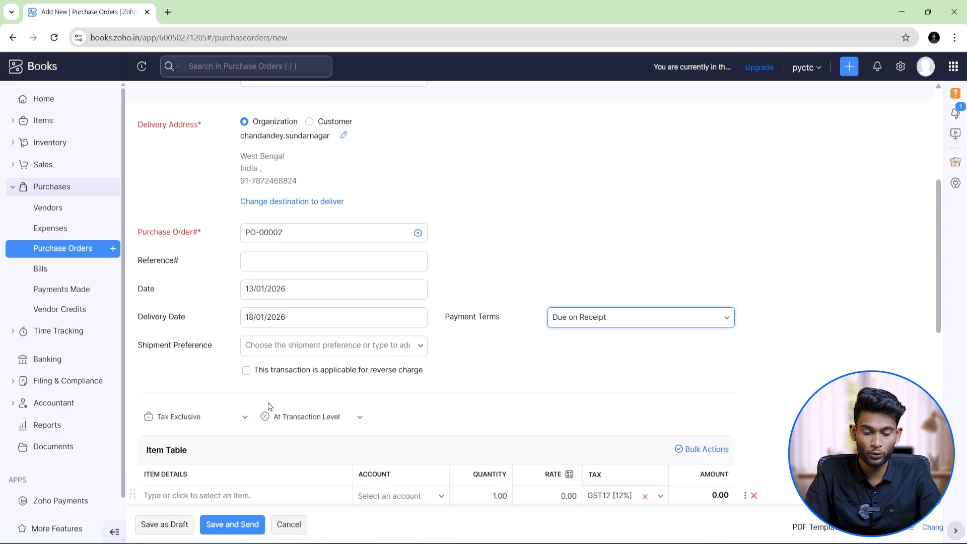
Add the item All About Zoho Books to the first row of the item table.
scroll(270, 406, "down", 2)
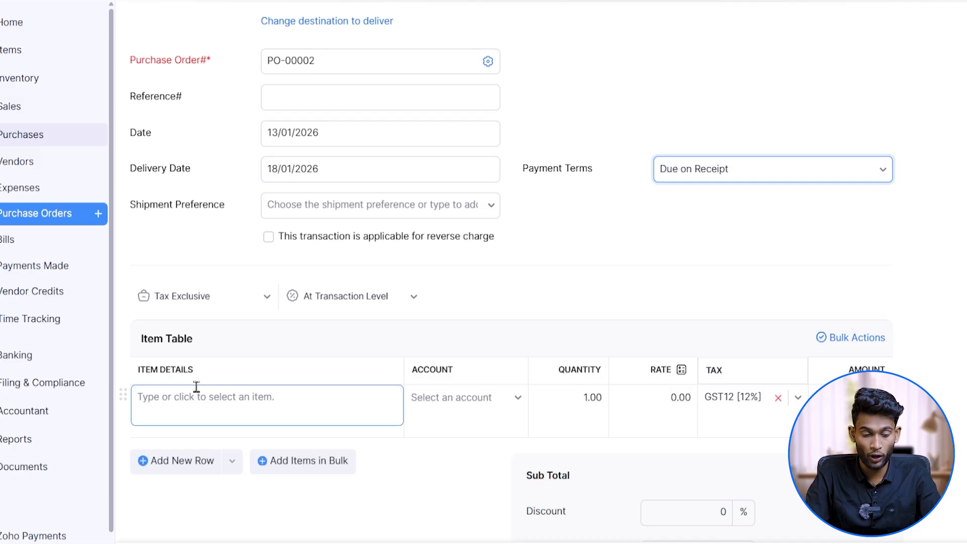
scroll(270, 392, "down", 1)
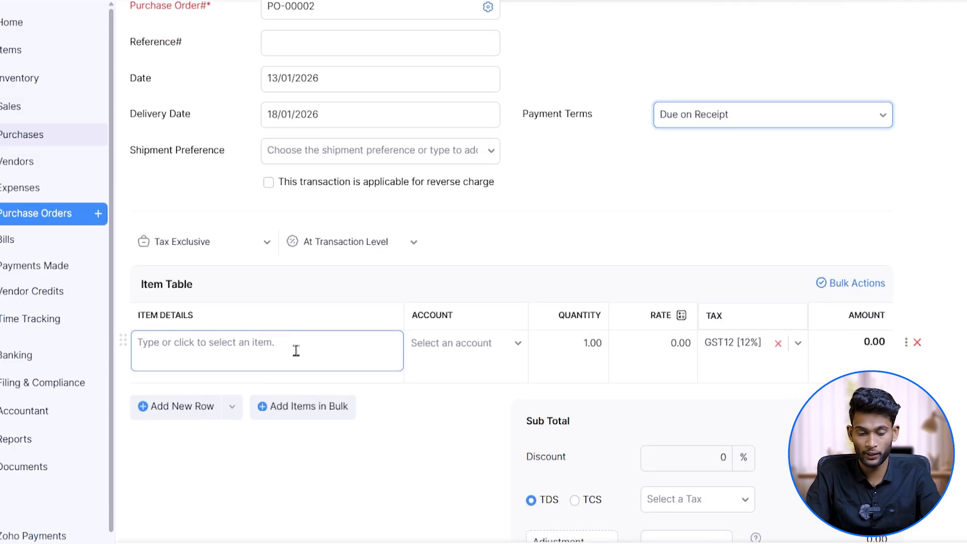
left_click(255, 354)
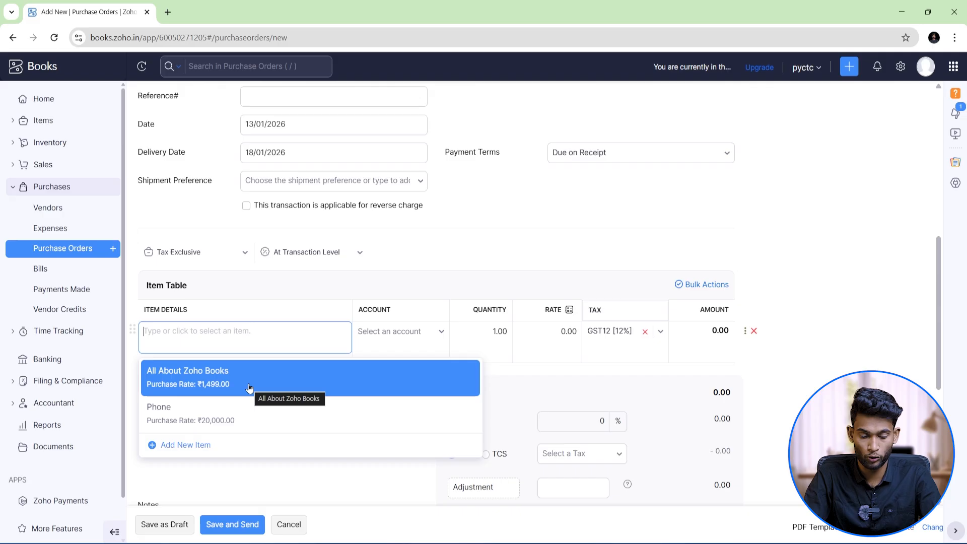
left_click(211, 373)
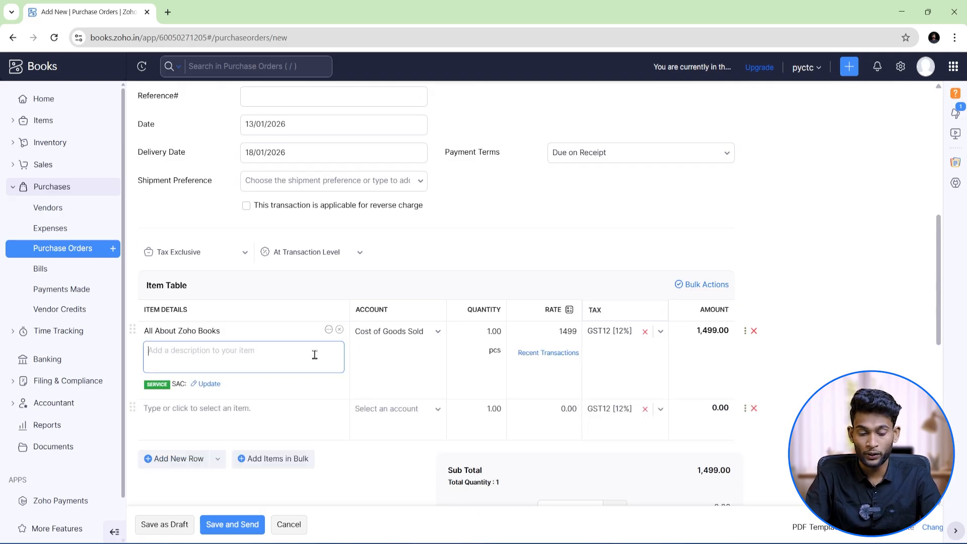
Look at the account choices for the All About Zoho Books line and close the list, keeping Cost of Goods Sold.
left_click(395, 352)
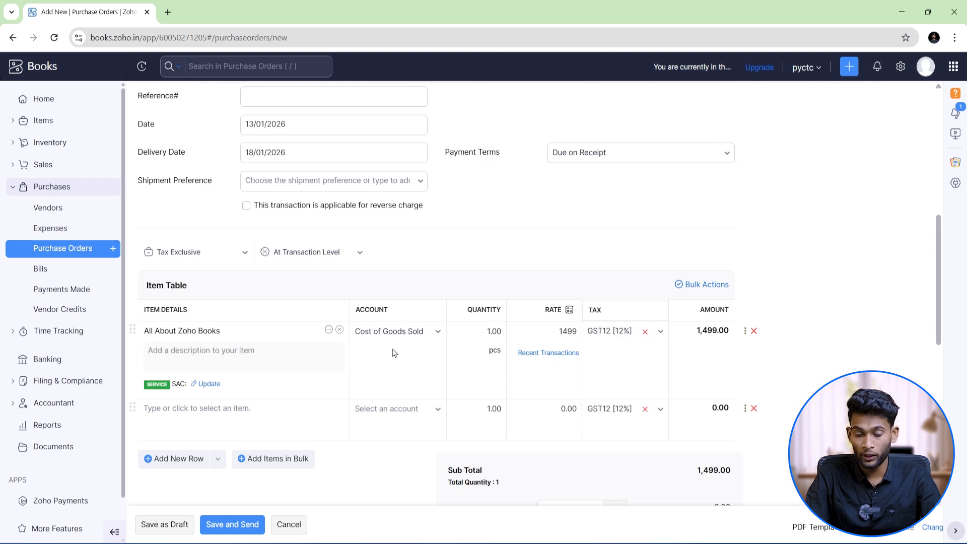
left_click(437, 331)
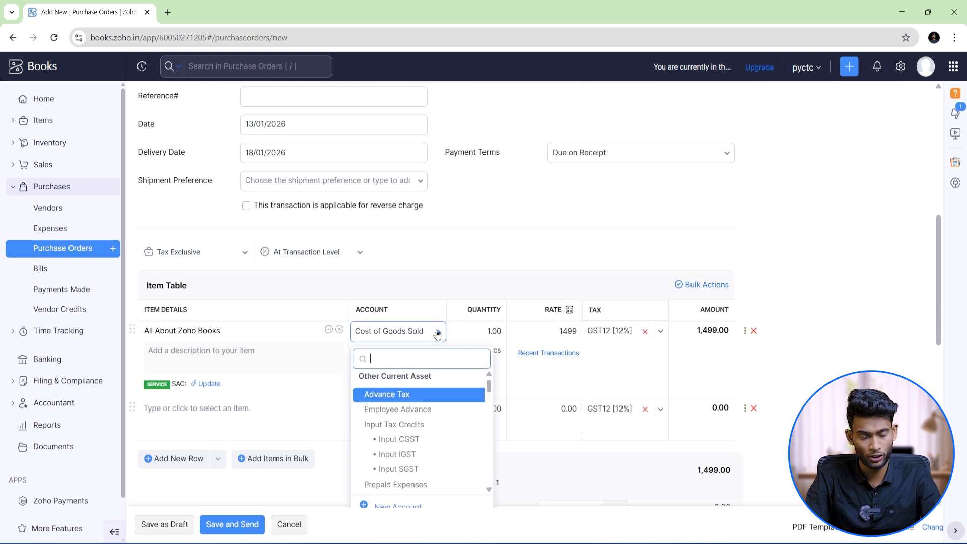
left_click(437, 332)
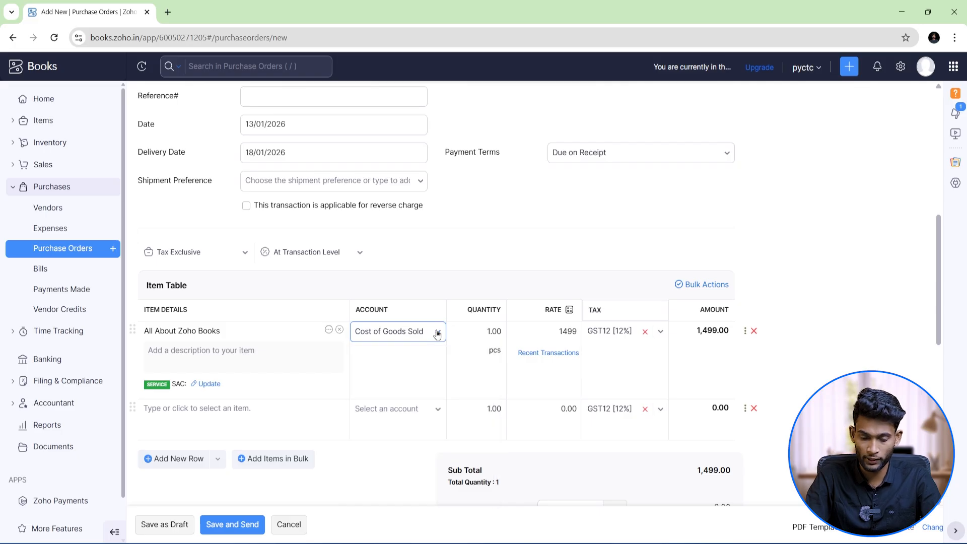
Set the quantity of the All About Zoho Books line to 2.
left_click(491, 333)
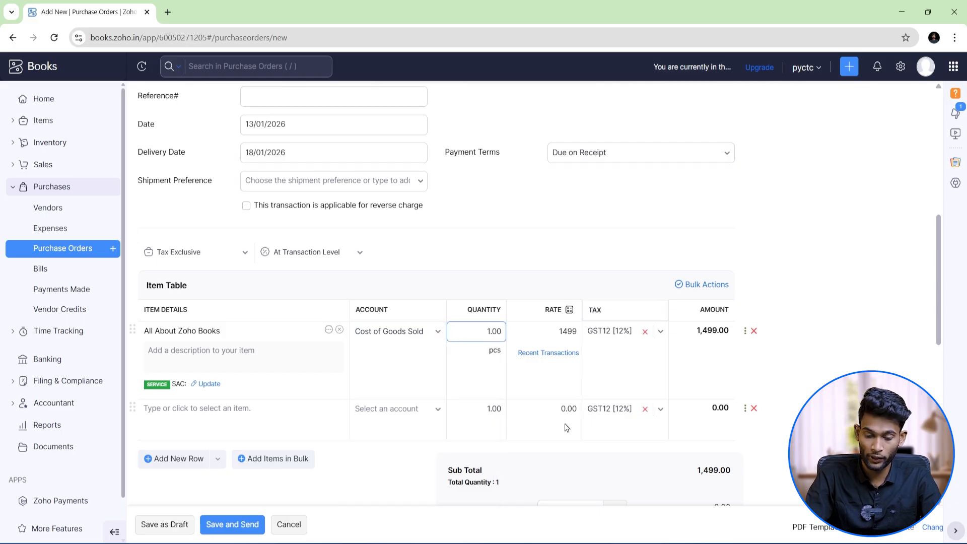
type("2")
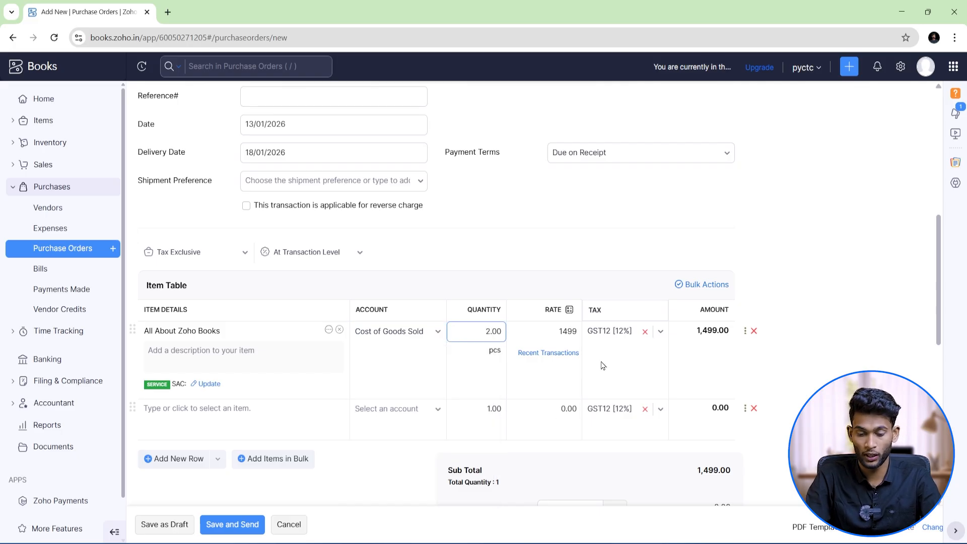
left_click(564, 333)
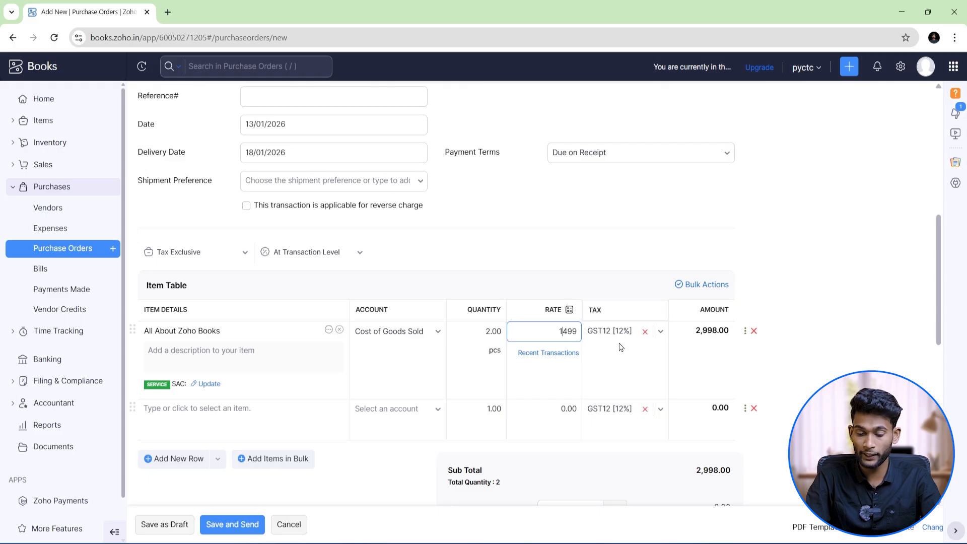
Review the tax choices for the All About Zoho Books line and select GST12 [12%].
left_click(661, 332)
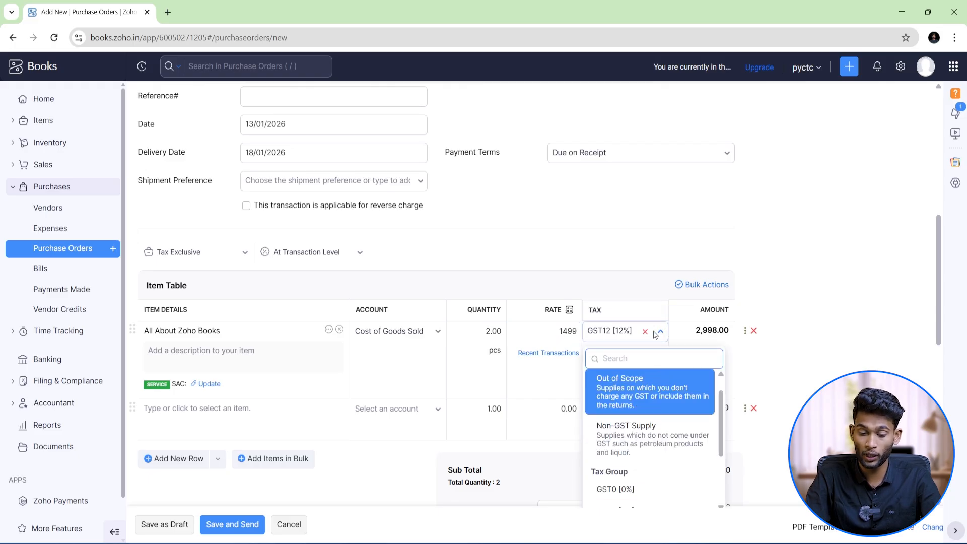
scroll(654, 427, "down", 2)
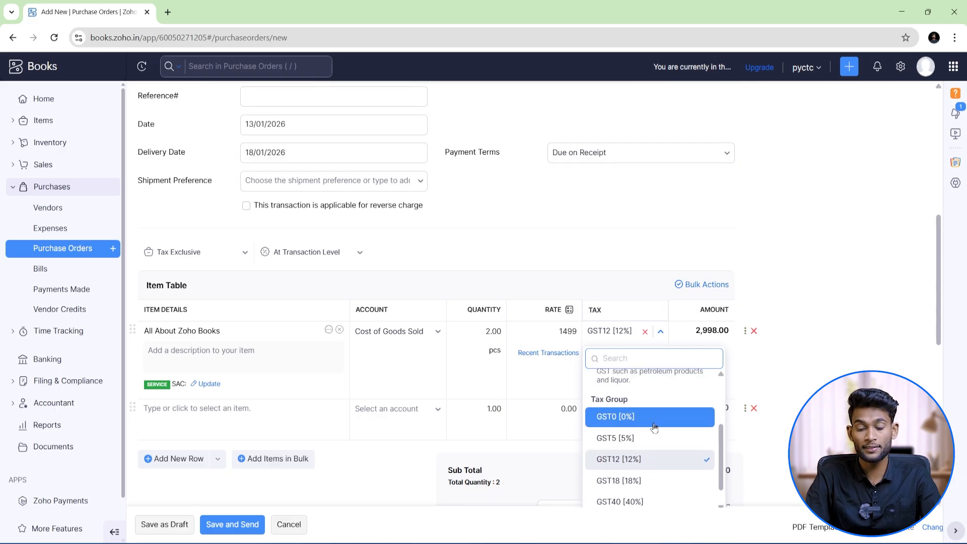
scroll(654, 427, "down", 1)
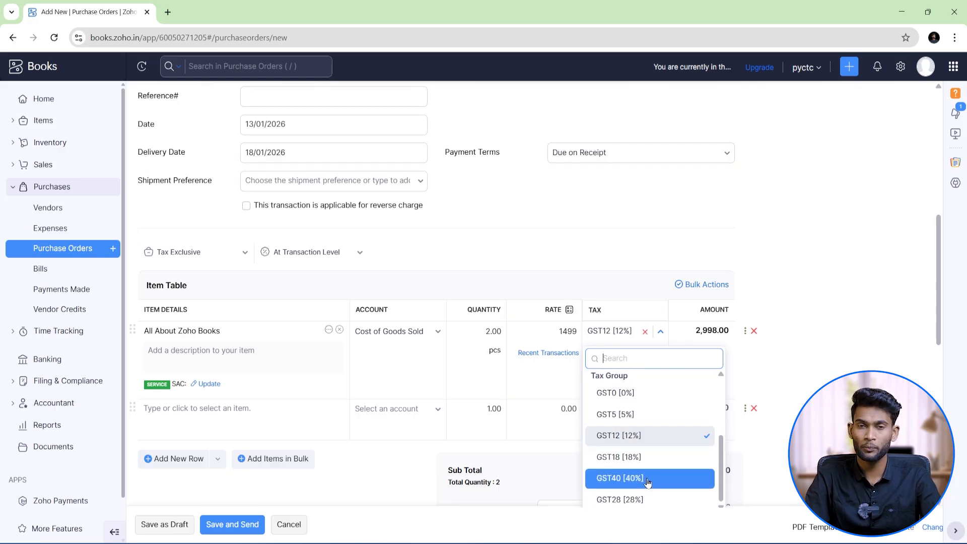
left_click(636, 445)
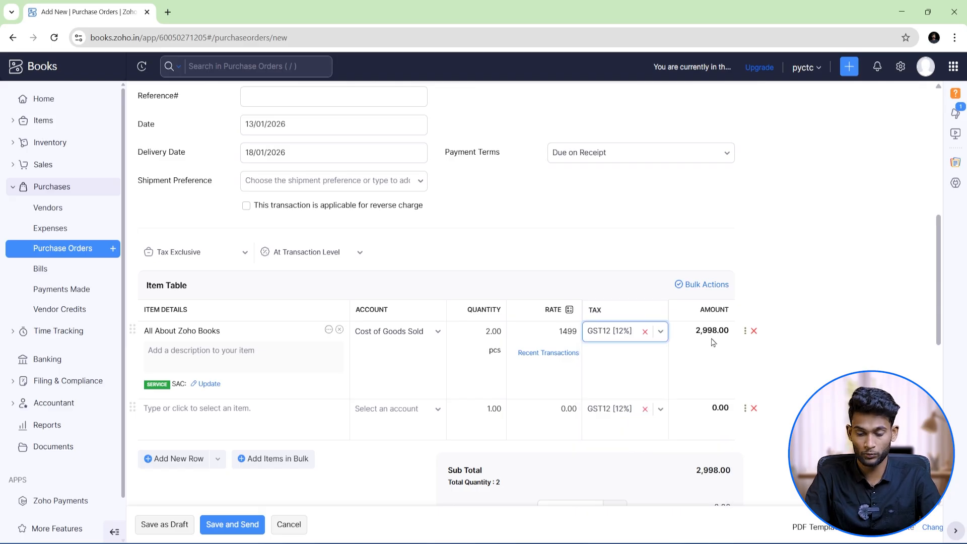
Add a new empty row to the end of the item table.
scroll(713, 342, "down", 1)
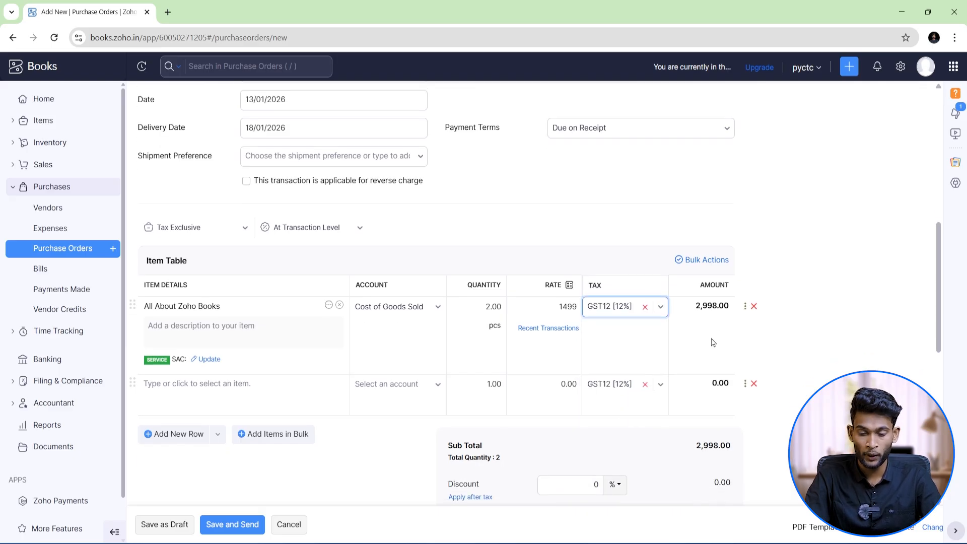
scroll(709, 328, "down", 1)
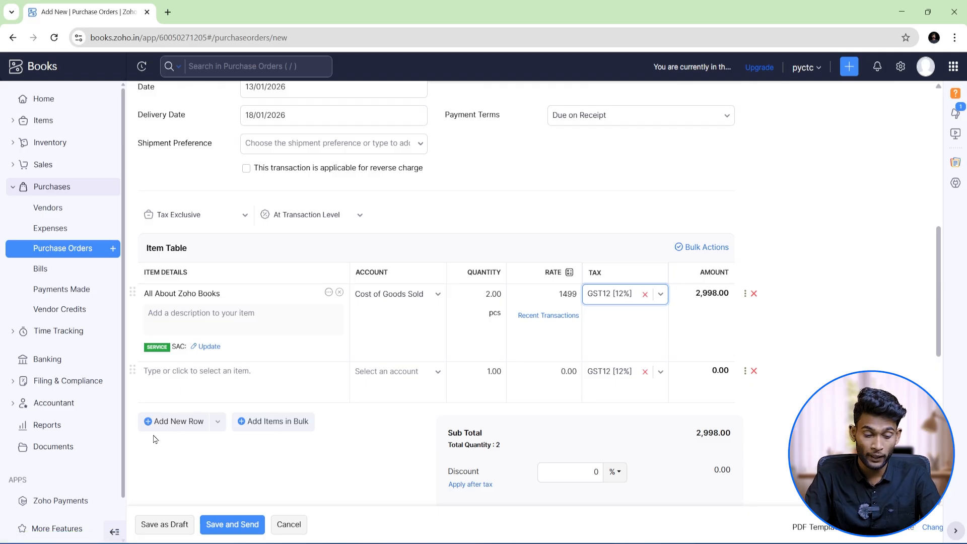
left_click(163, 422)
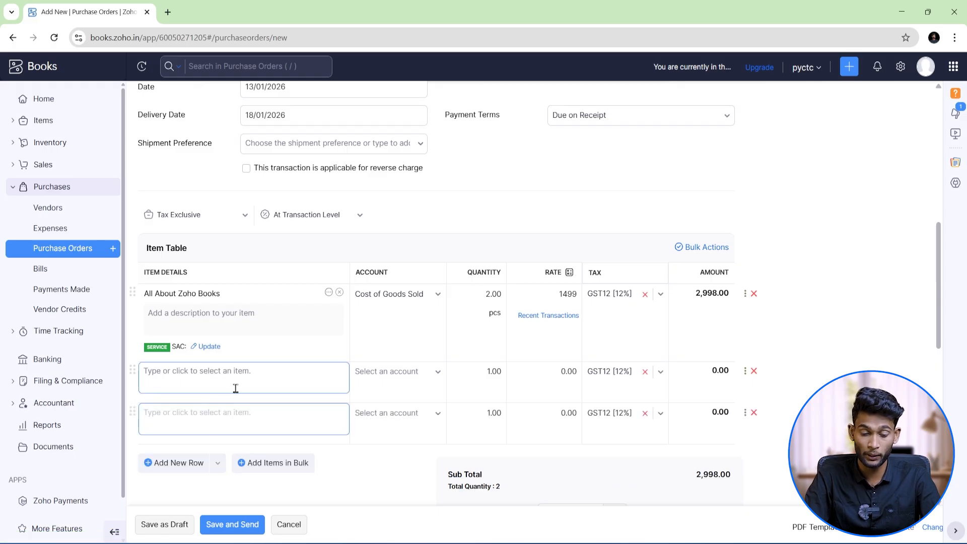
Look at the New Item form from the second row's item choices and close it without creating an item.
left_click(224, 377)
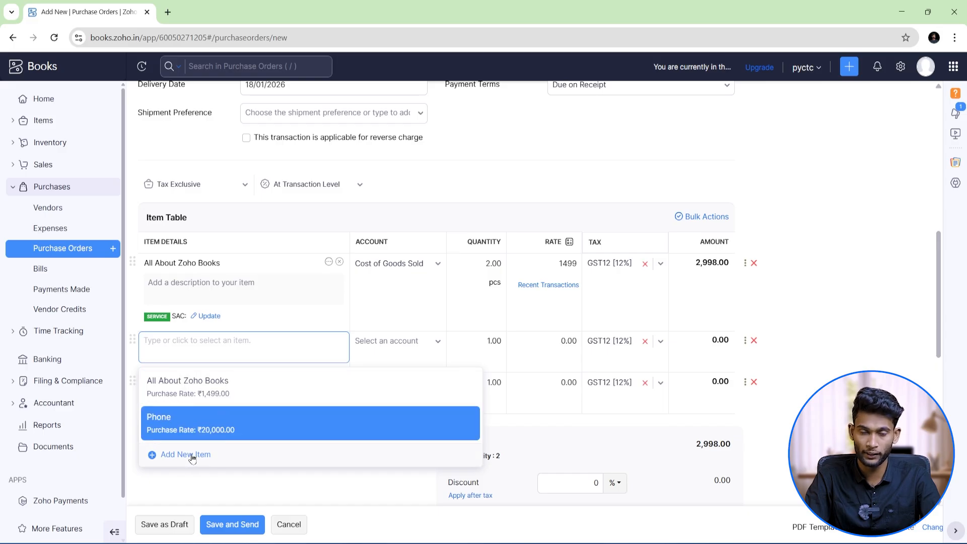
left_click(175, 457)
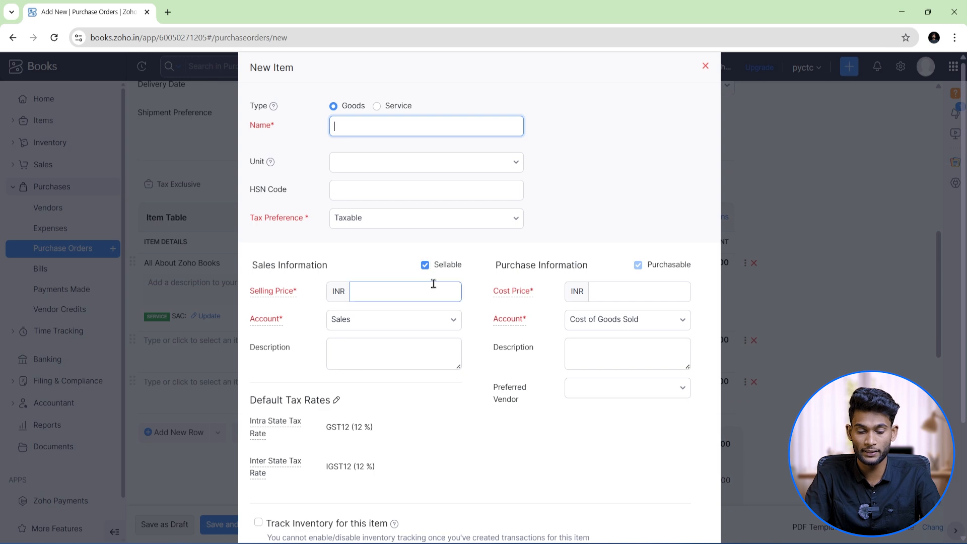
left_click(432, 284)
scroll(433, 284, "down", 2)
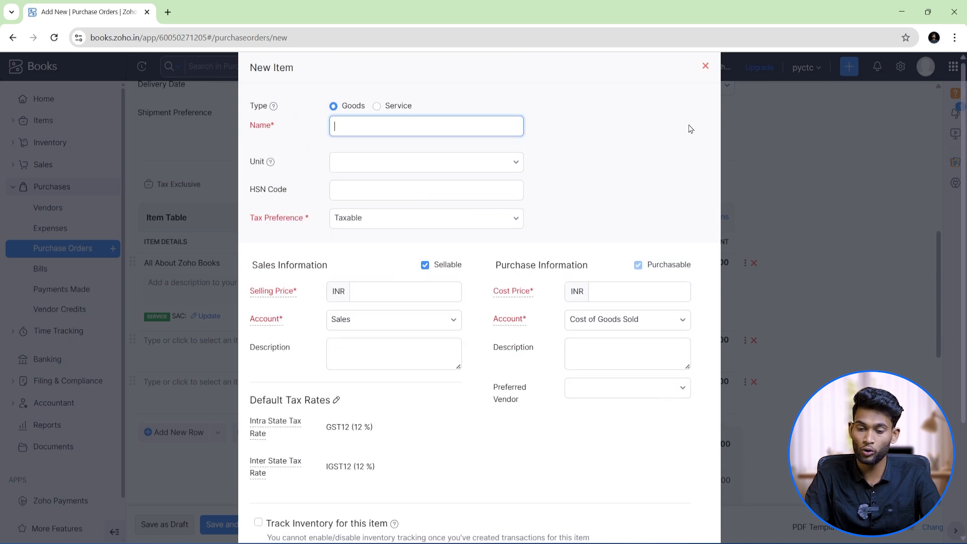
left_click(705, 66)
Add the item Phone to the second row and delete the empty third row of the item table.
left_click(208, 346)
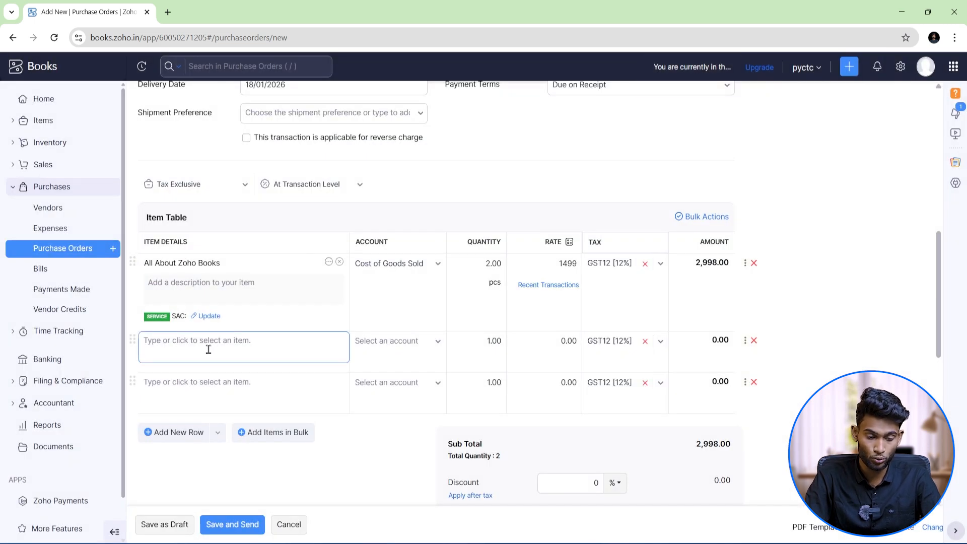
left_click(218, 426)
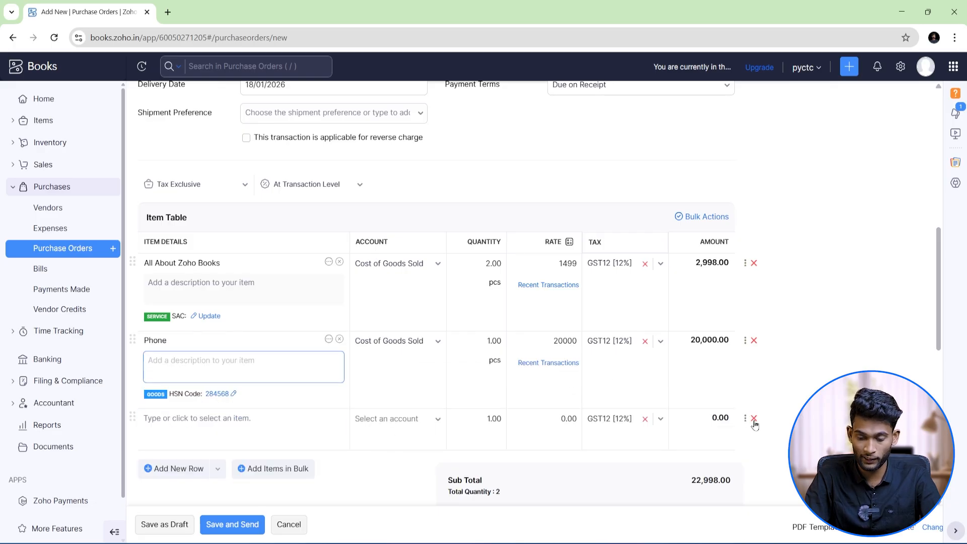
left_click(754, 418)
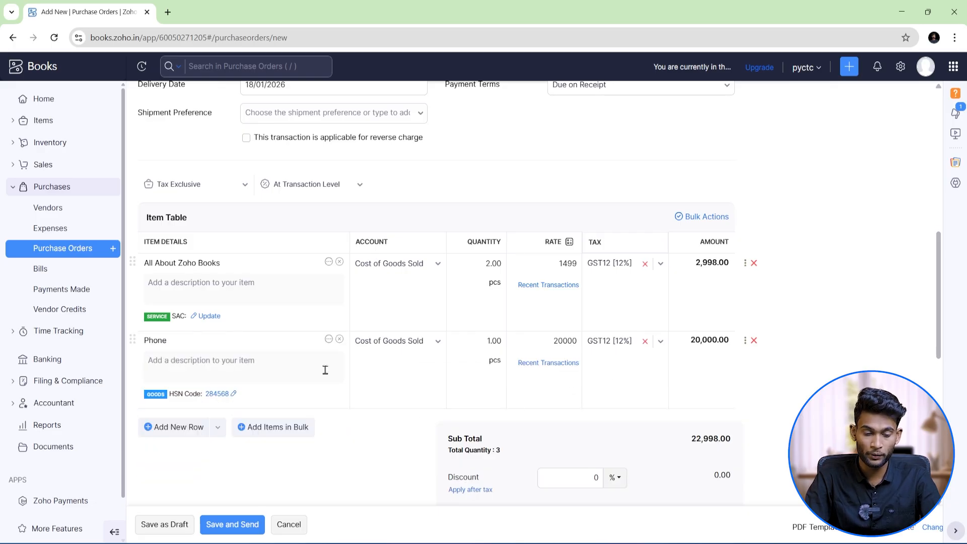
Leave the Phone line's description empty and set its quantity to 20.
left_click(246, 367)
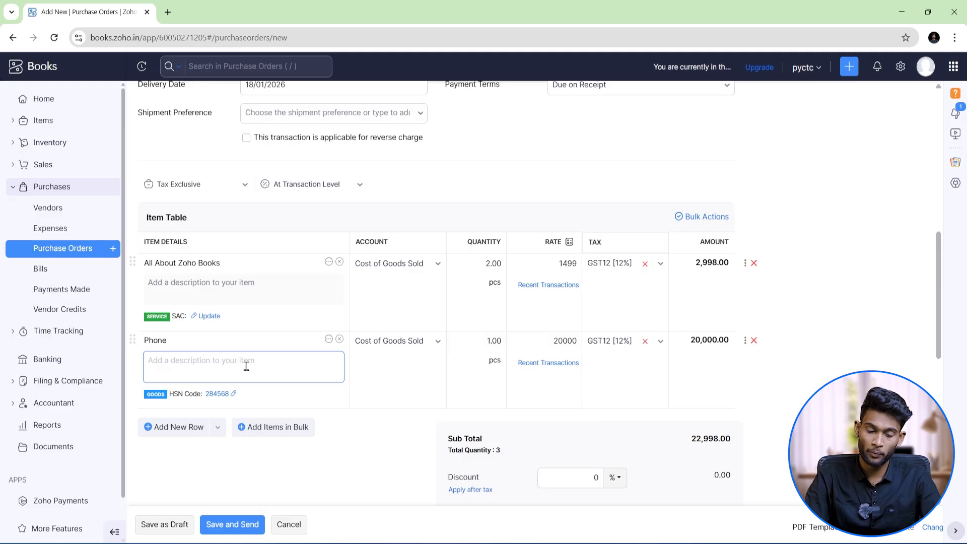
left_click(409, 372)
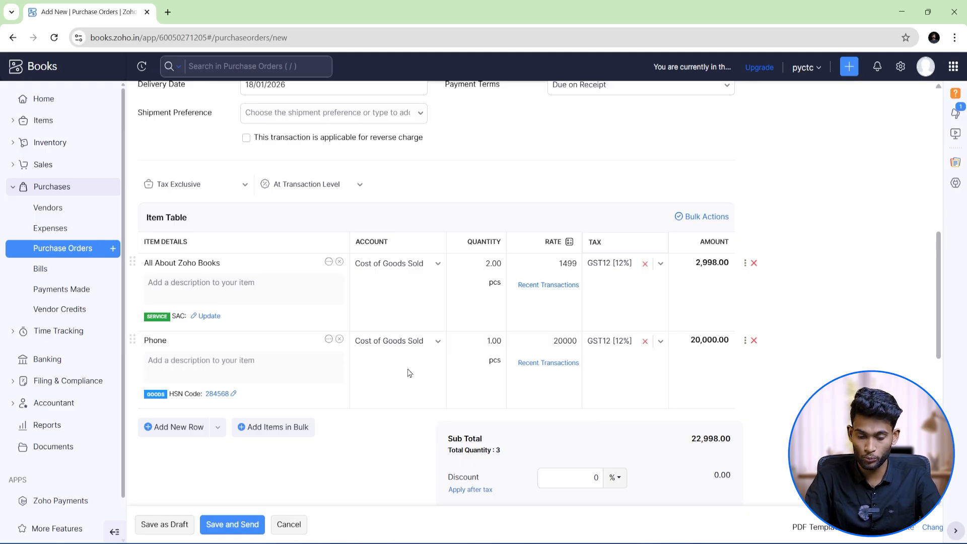
left_click(487, 342)
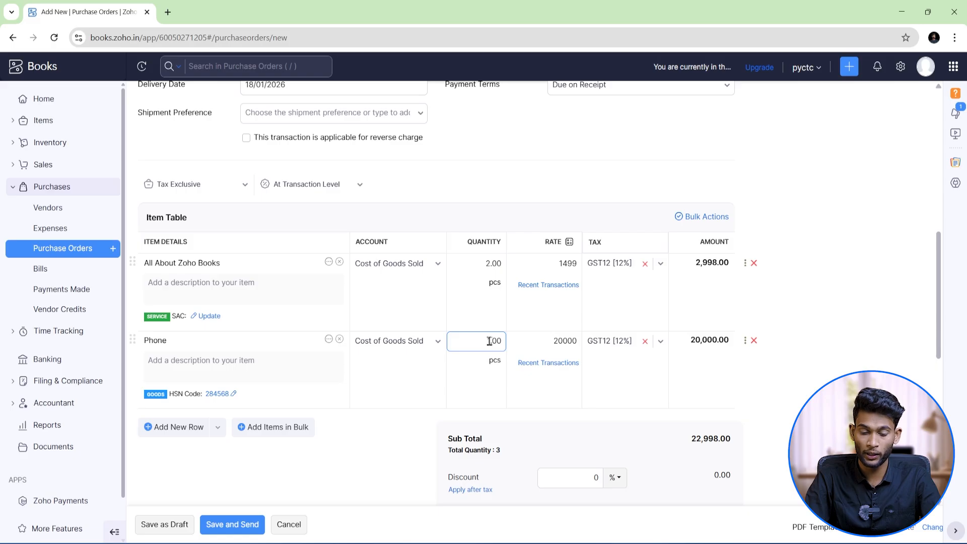
key("BackSpace")
type("25")
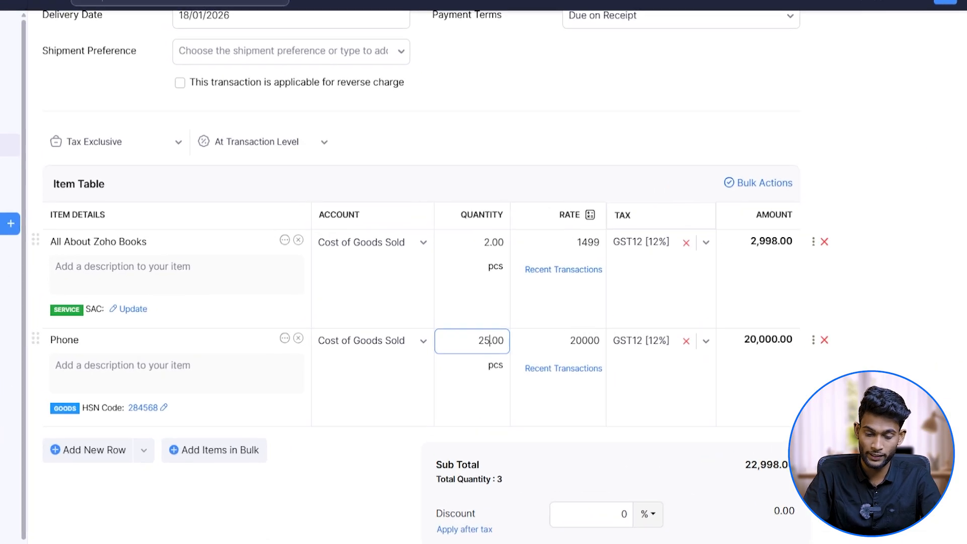
key("BackSpace")
type("0")
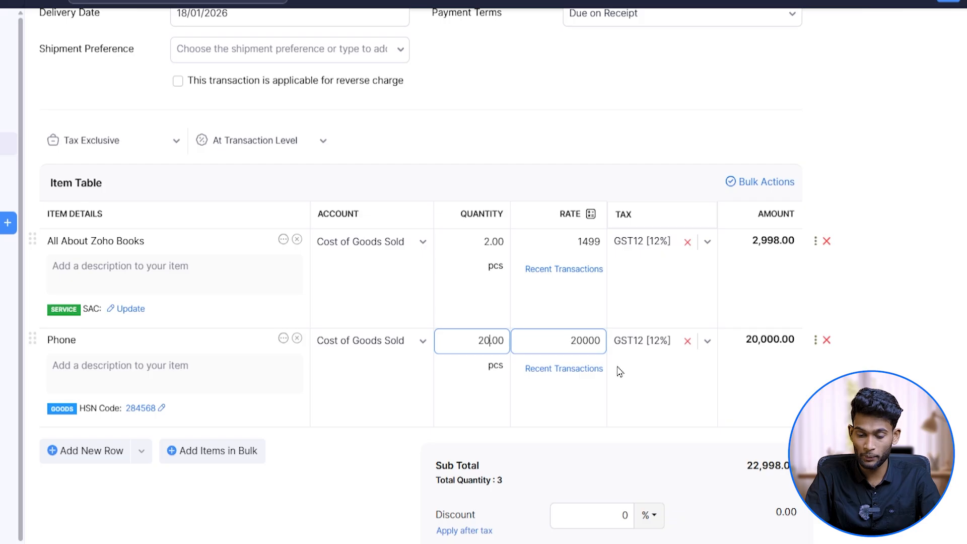
Look at the tax choices for the Phone line and close the list, keeping GST12 [12%].
left_click(707, 342)
scroll(729, 455, "up", 1)
scroll(729, 455, "down", 1)
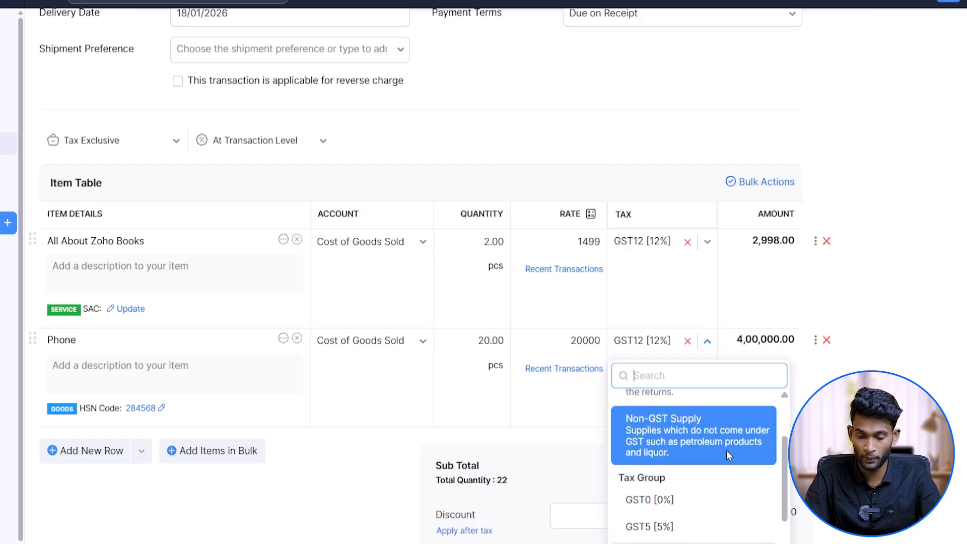
scroll(728, 451, "up", 1)
left_click(708, 343)
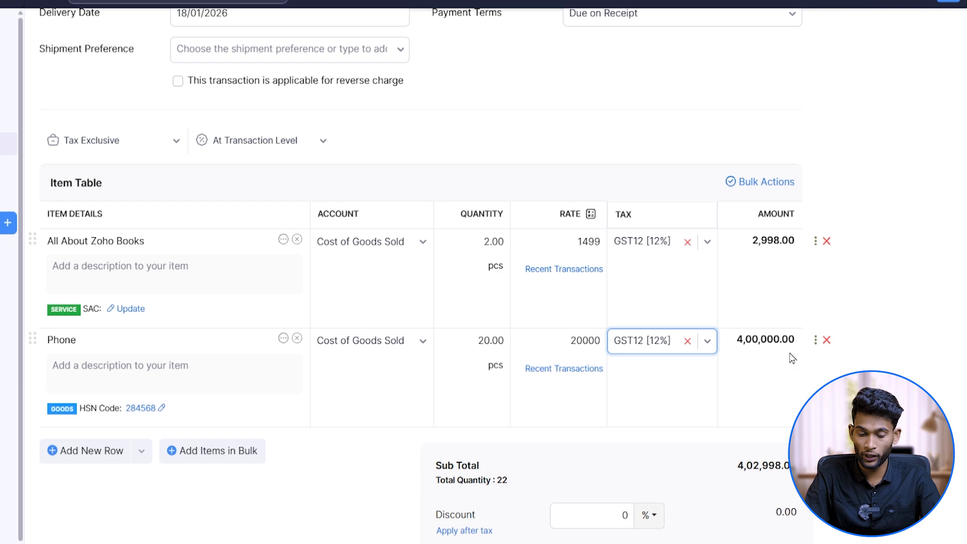
Apply a 2% discount to the purchase order's subtotal.
scroll(363, 445, "down", 2)
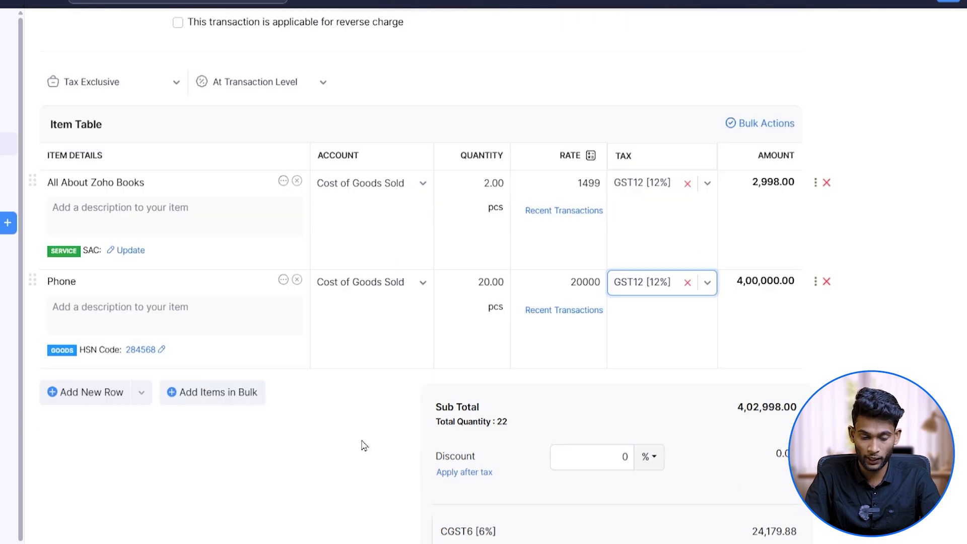
scroll(363, 445, "down", 1)
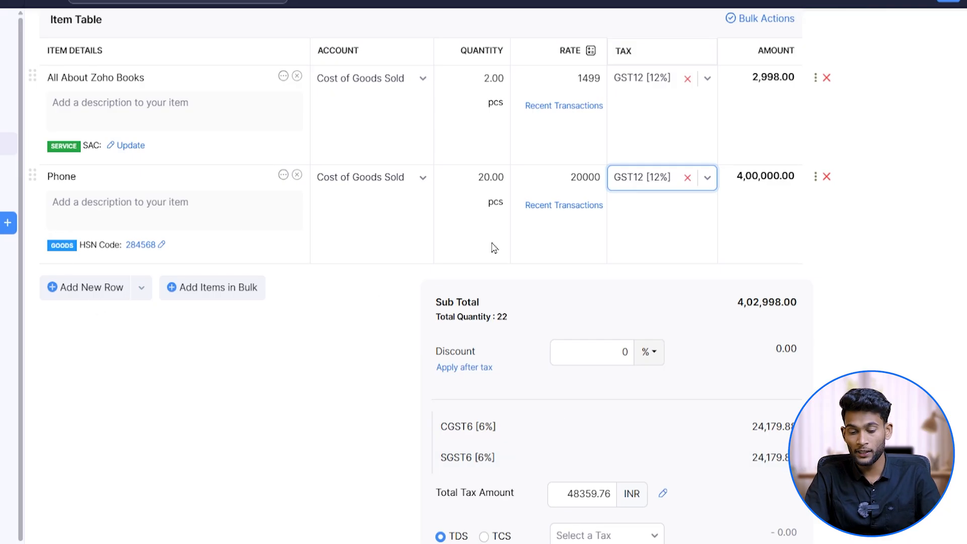
scroll(492, 247, "down", 2)
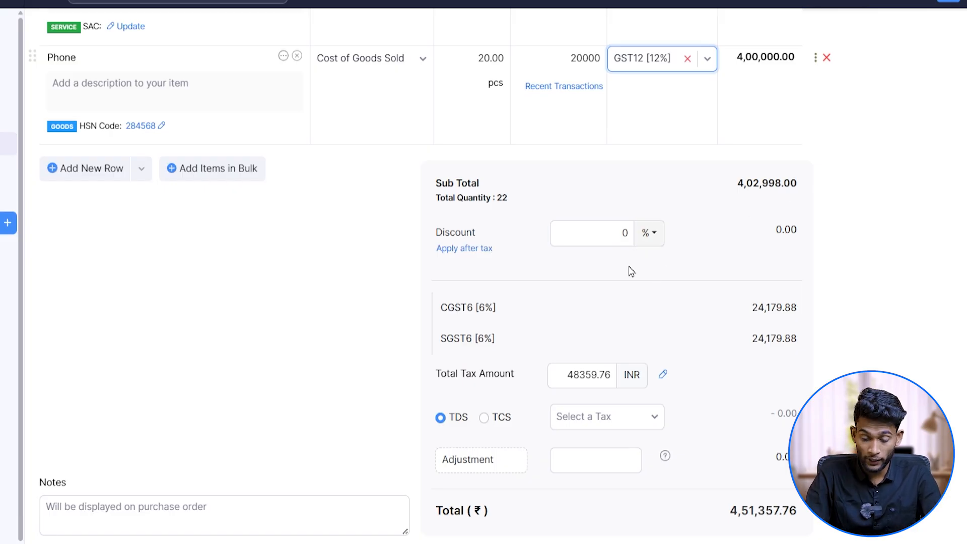
left_click(601, 242)
left_click(629, 232)
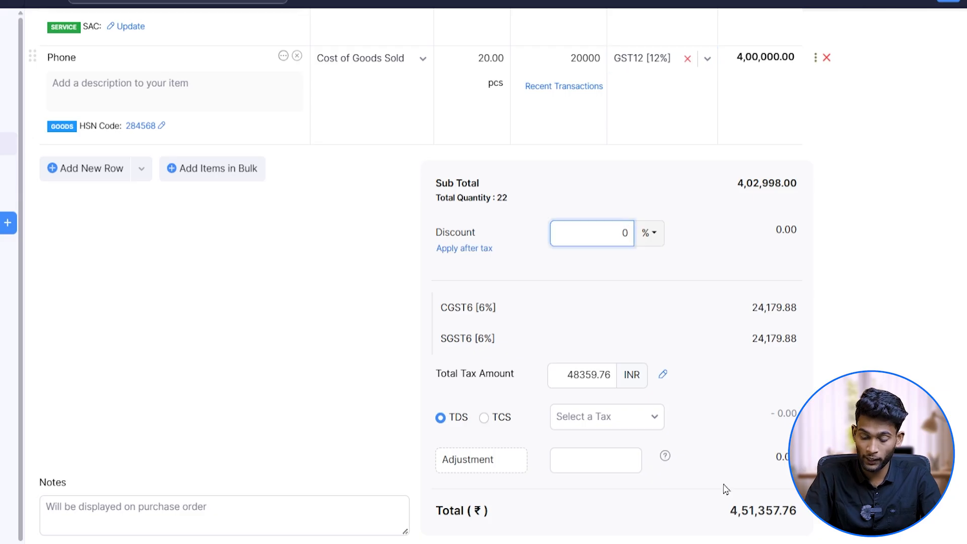
type("2")
key("BackSpace")
key("BackSpace")
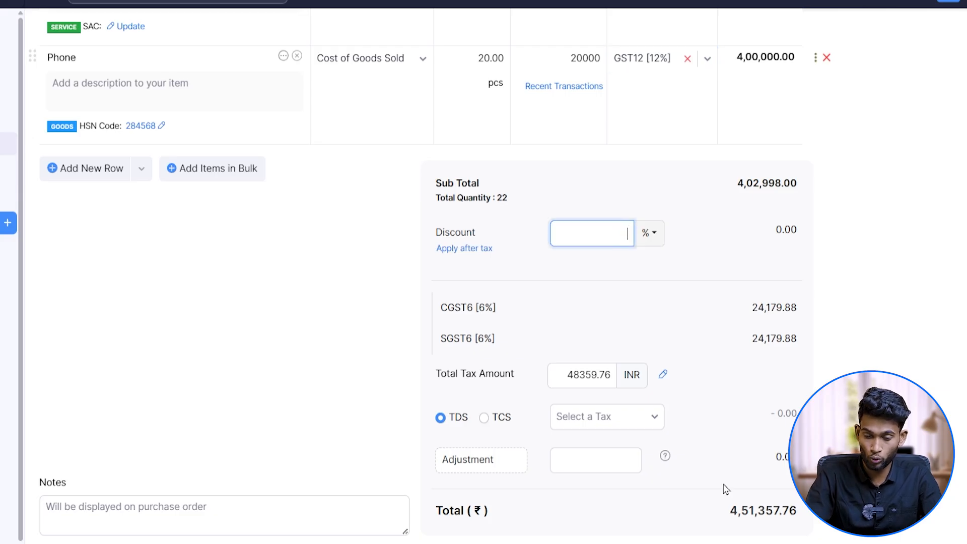
type("2")
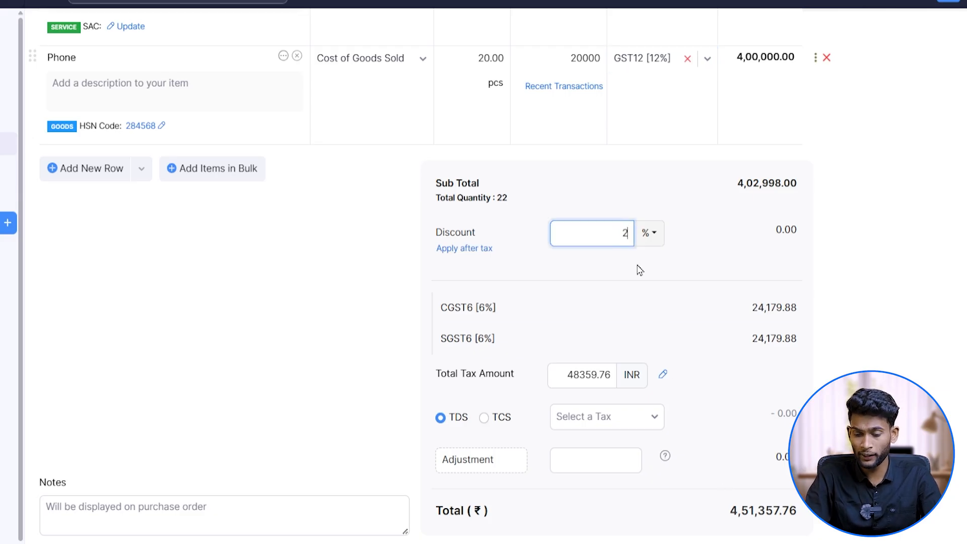
left_click(579, 377)
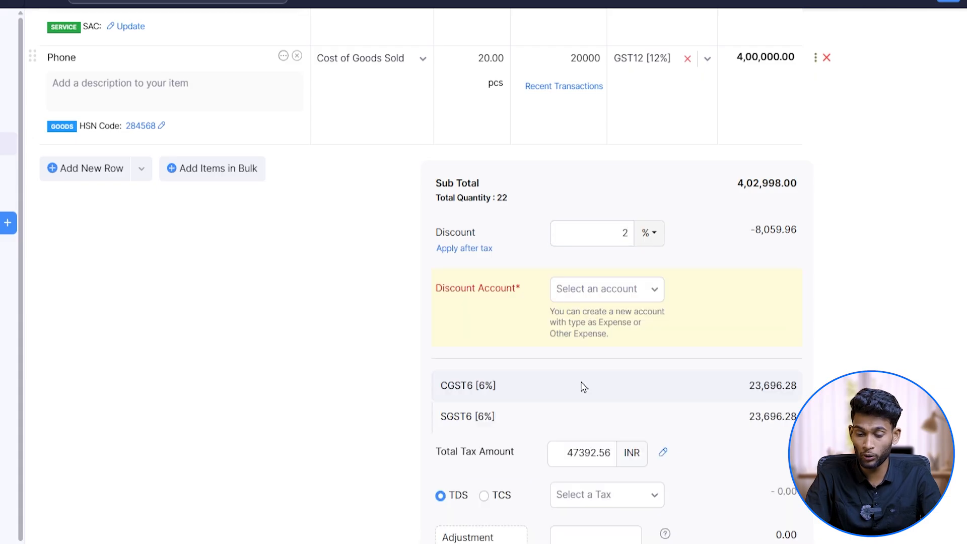
Switch the discount of 2 to a rupee amount and back to a percentage.
left_click(626, 233)
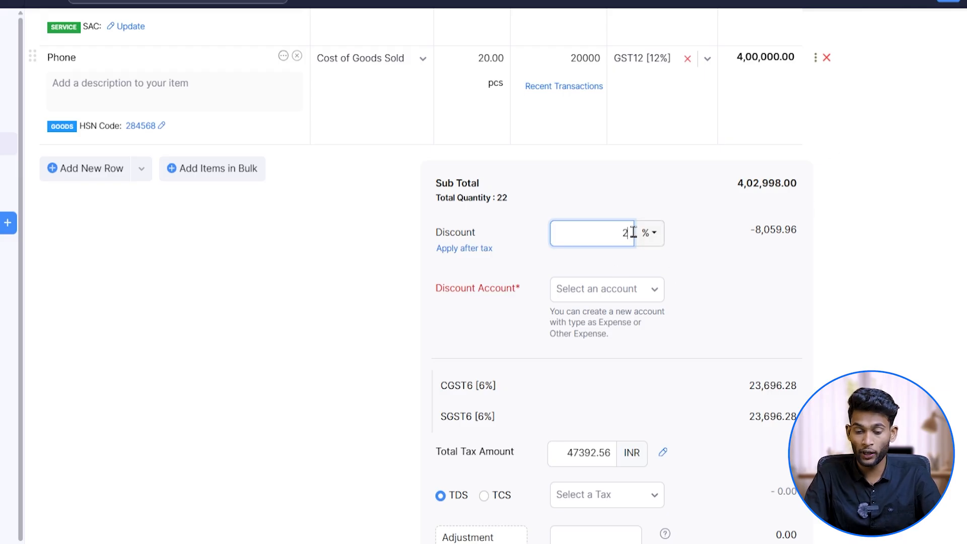
left_click(655, 235)
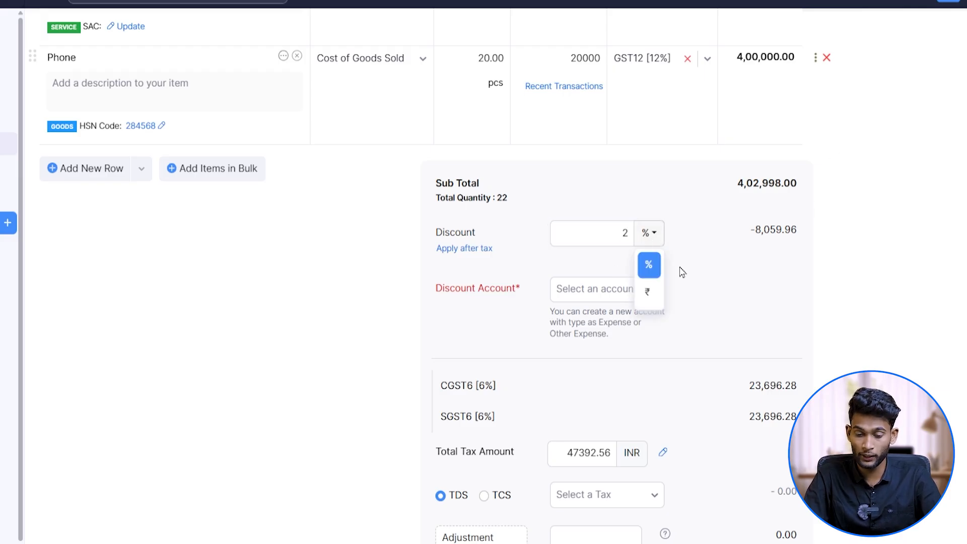
left_click(656, 294)
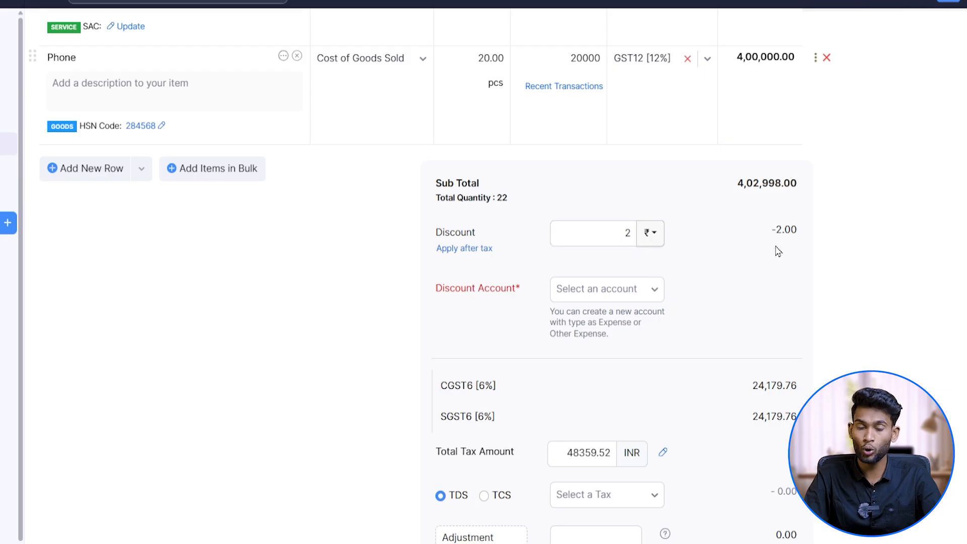
left_click(656, 235)
left_click(650, 263)
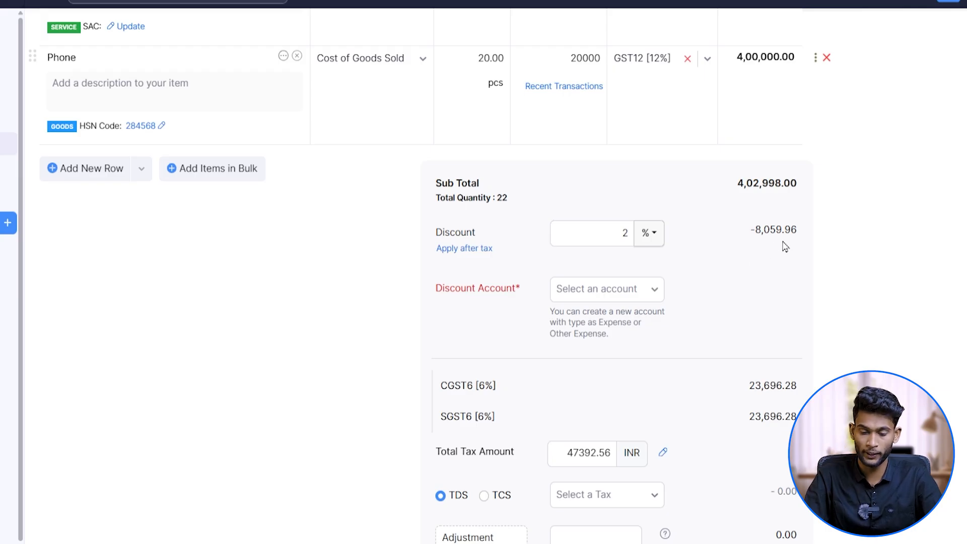
Remove the 2% discount from the purchase order.
left_click(617, 228)
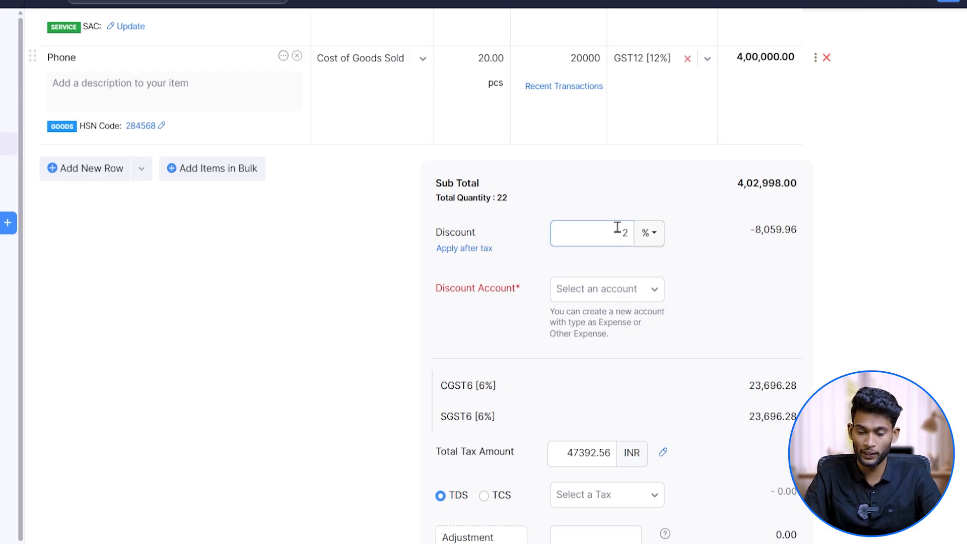
left_click(628, 228)
key("BackSpace")
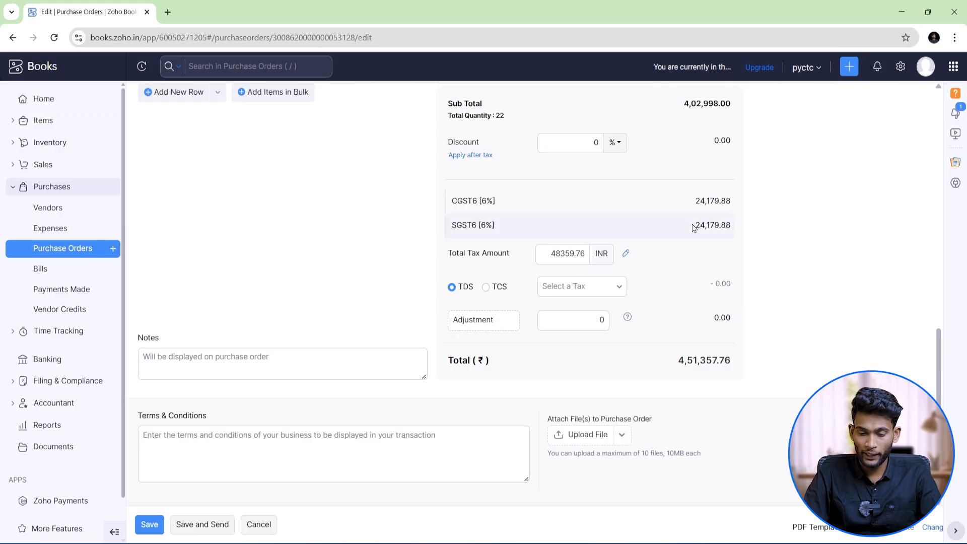
Save the purchase order with the notes and the terms and conditions left empty.
left_click(356, 365)
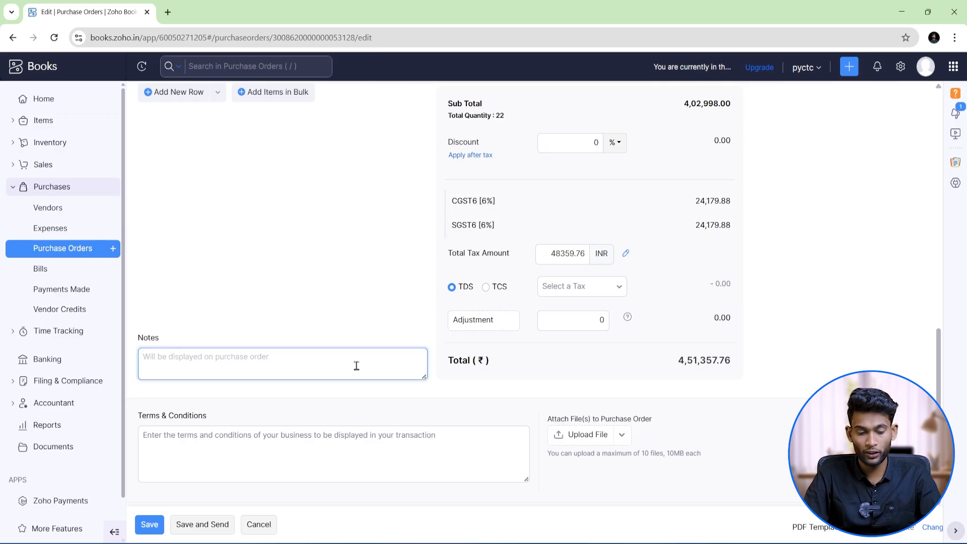
left_click(314, 439)
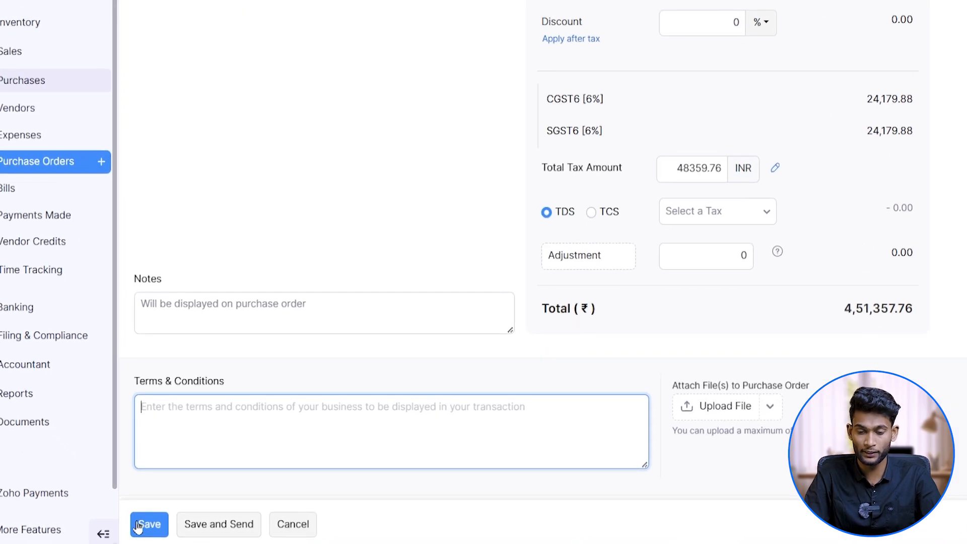
left_click(146, 525)
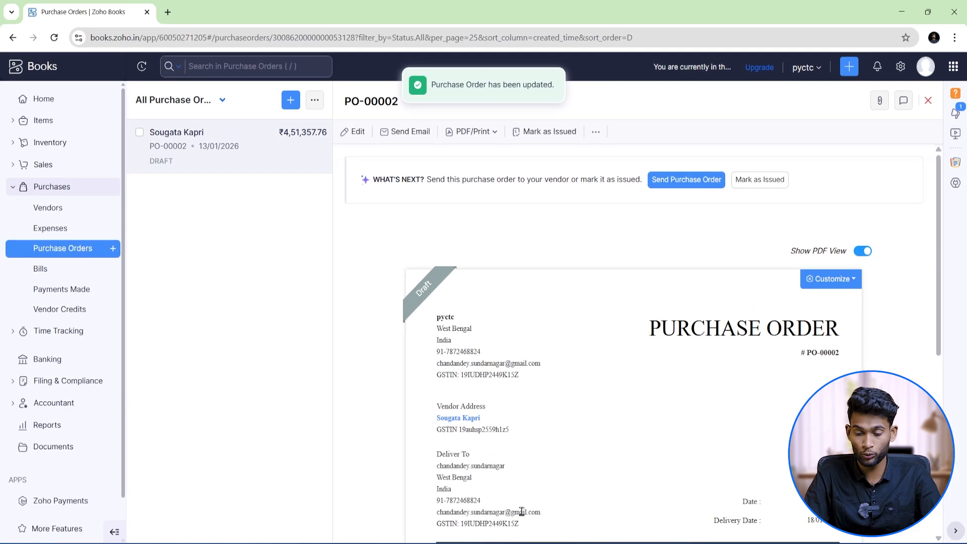
Review the saved draft purchase order, mark it as issued and check the issued document.
mouse_move(443, 274)
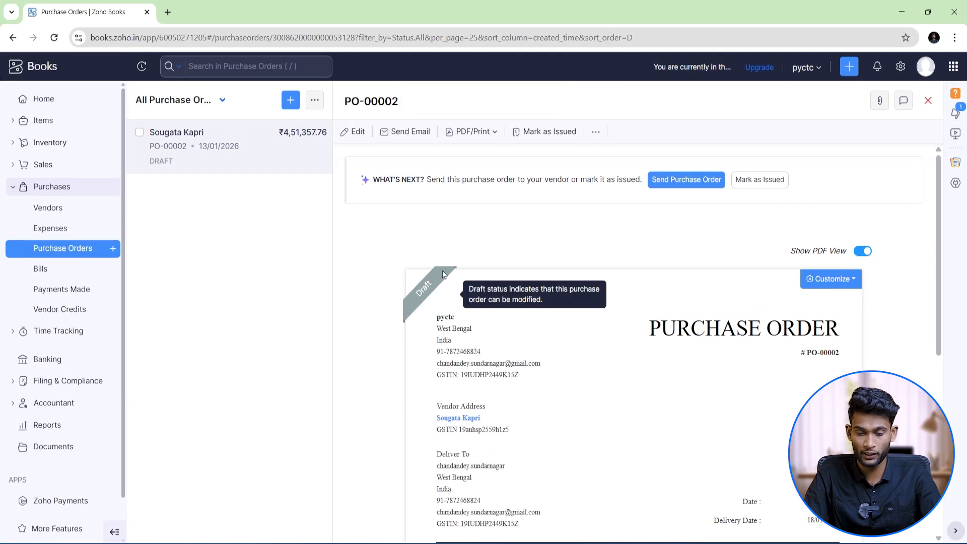
scroll(811, 386, "down", 5)
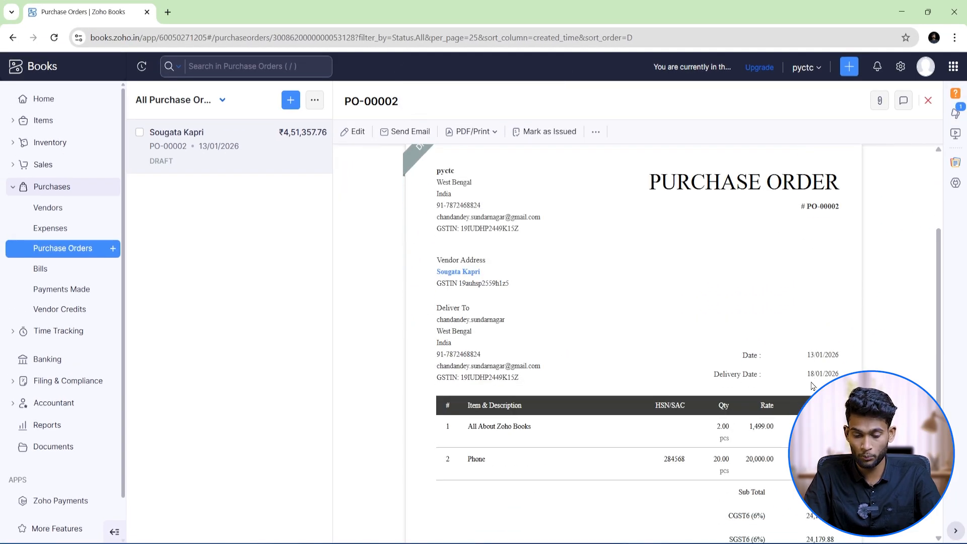
scroll(770, 398, "up", 5)
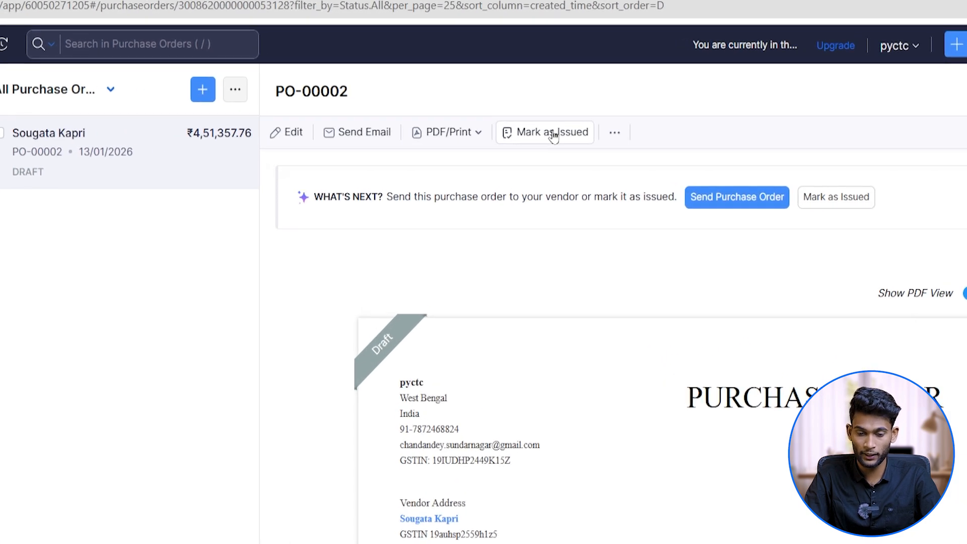
left_click(554, 132)
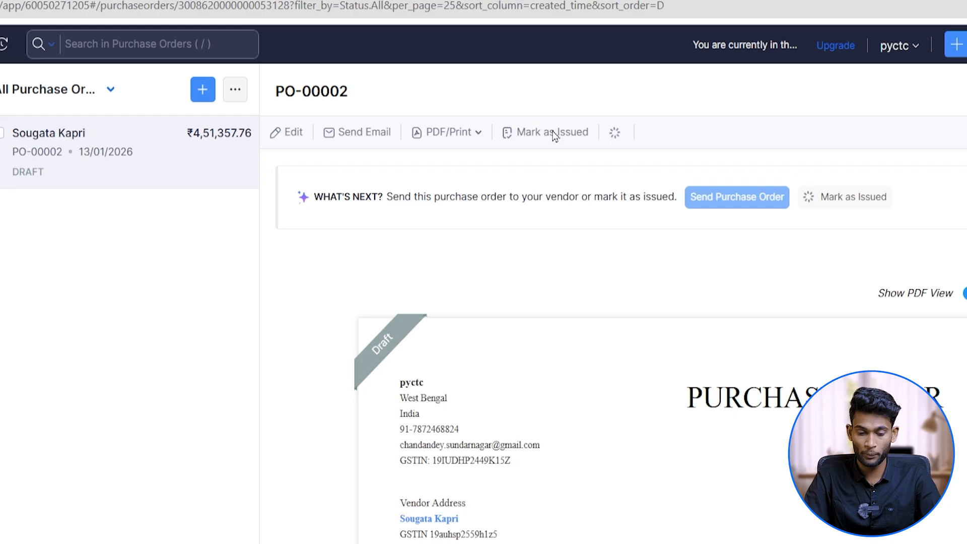
mouse_move(367, 356)
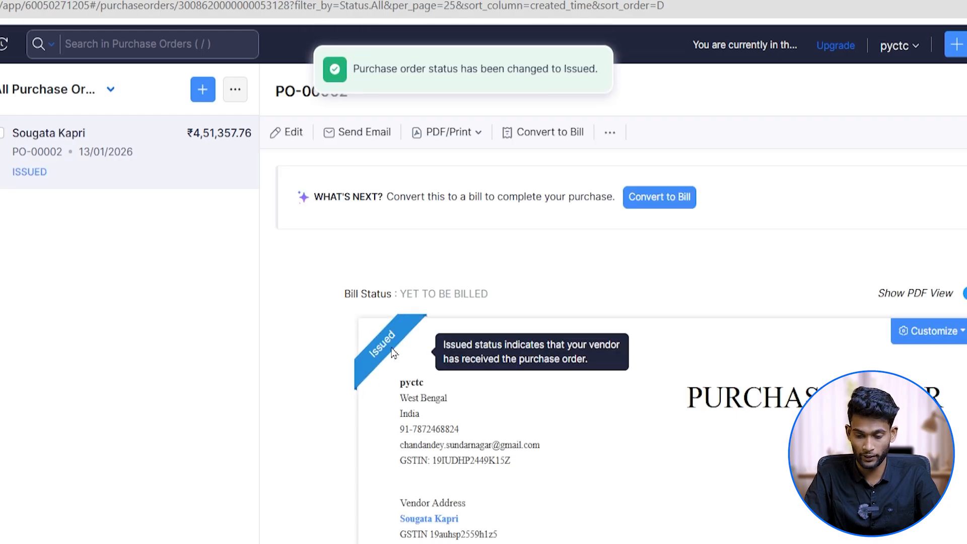
scroll(670, 405, "down", 5)
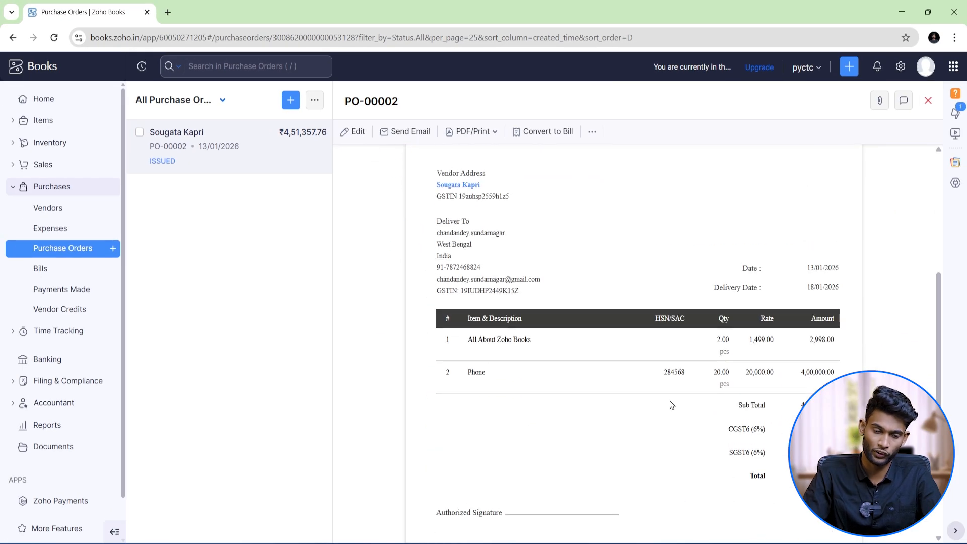